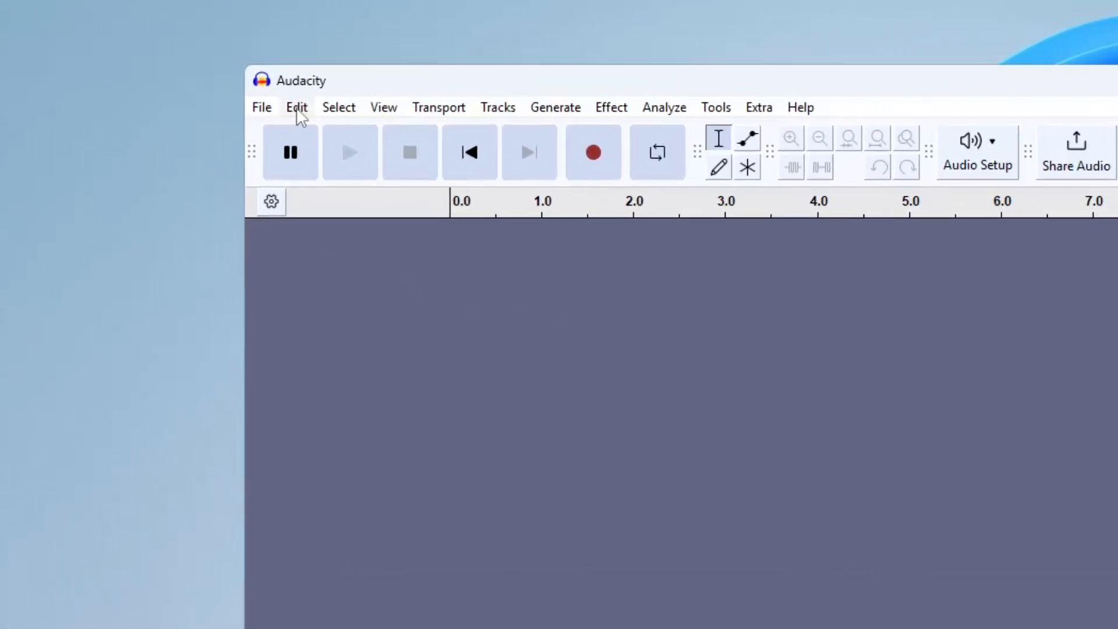
# Set the mod-script-pipe module to Enabled in the Modules preferences.
pyautogui.click(124, 73)
pyautogui.click(491, 499)
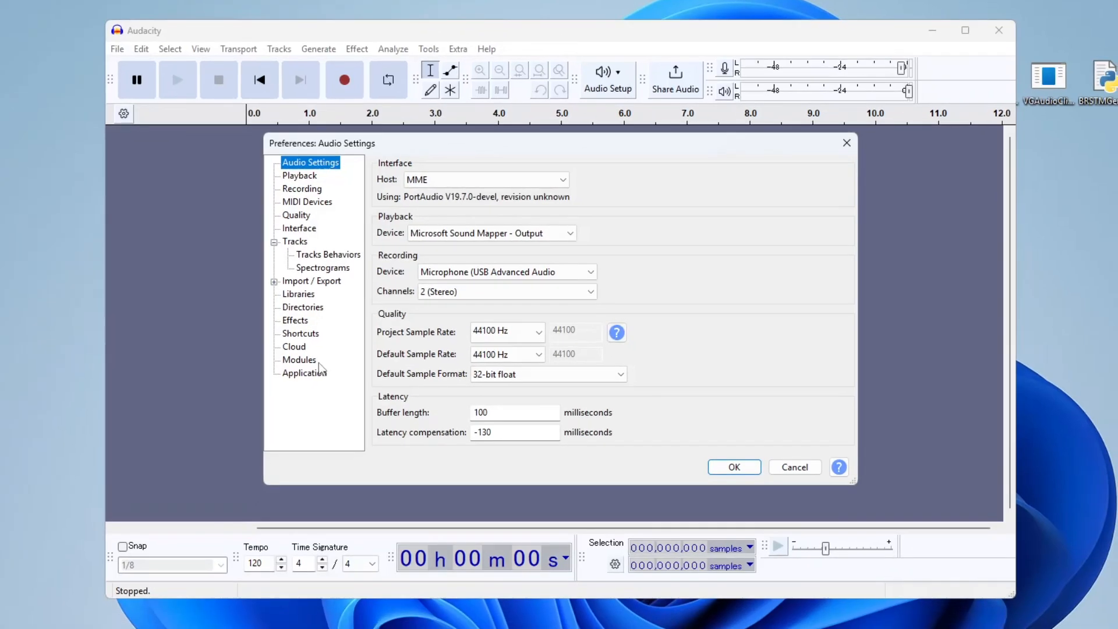
pyautogui.click(580, 580)
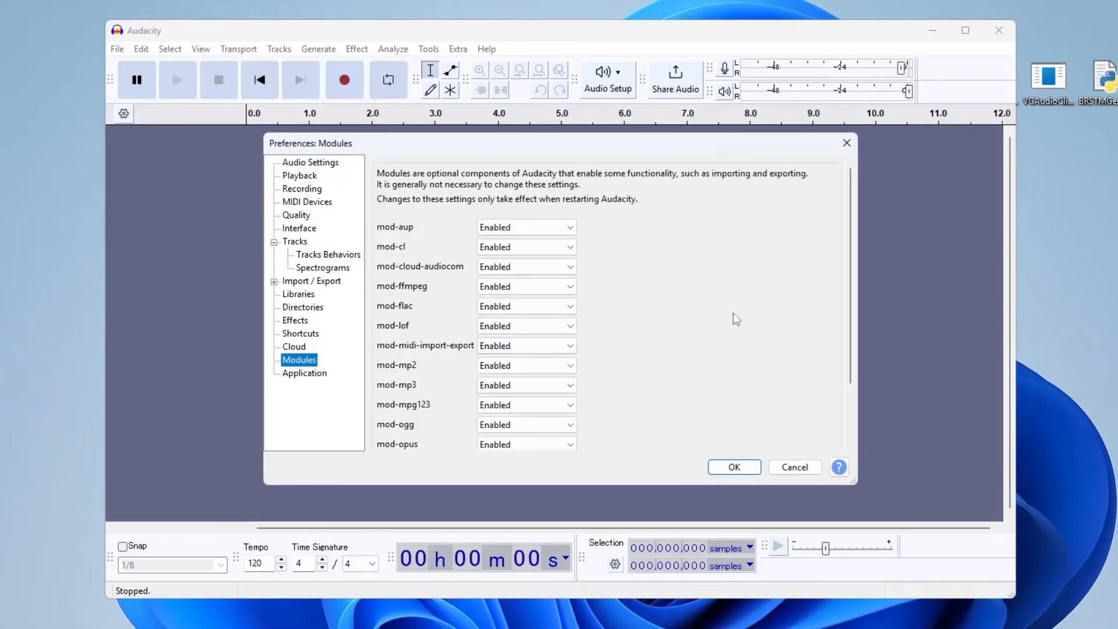
pyautogui.moveTo(850, 275); pyautogui.dragTo(851, 330)
pyautogui.click(513, 411)
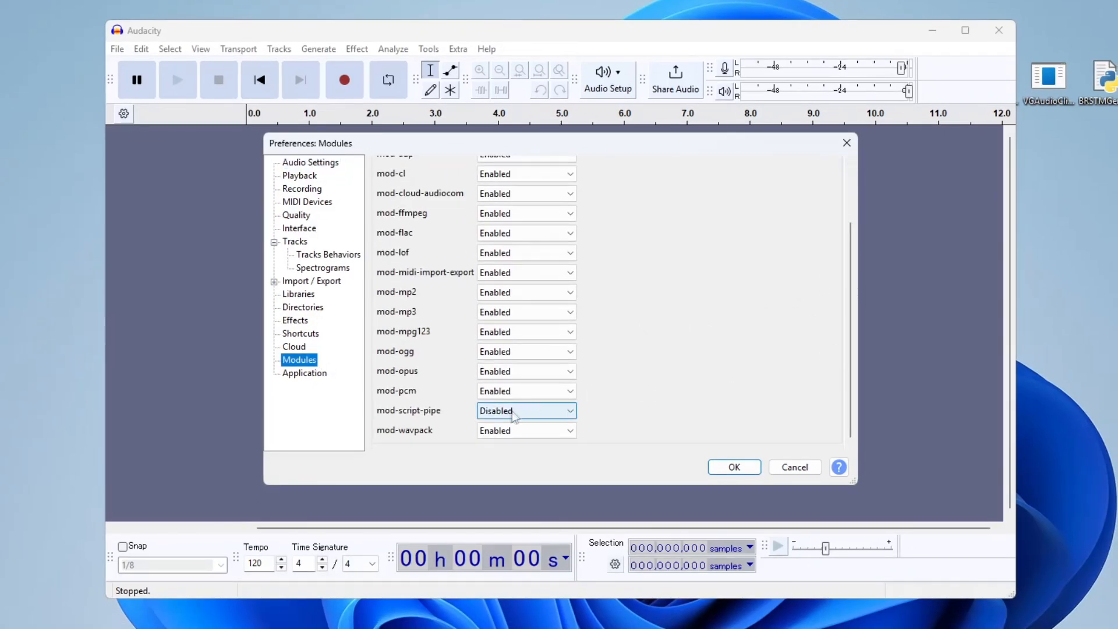
pyautogui.click(513, 411)
pyautogui.click(559, 431)
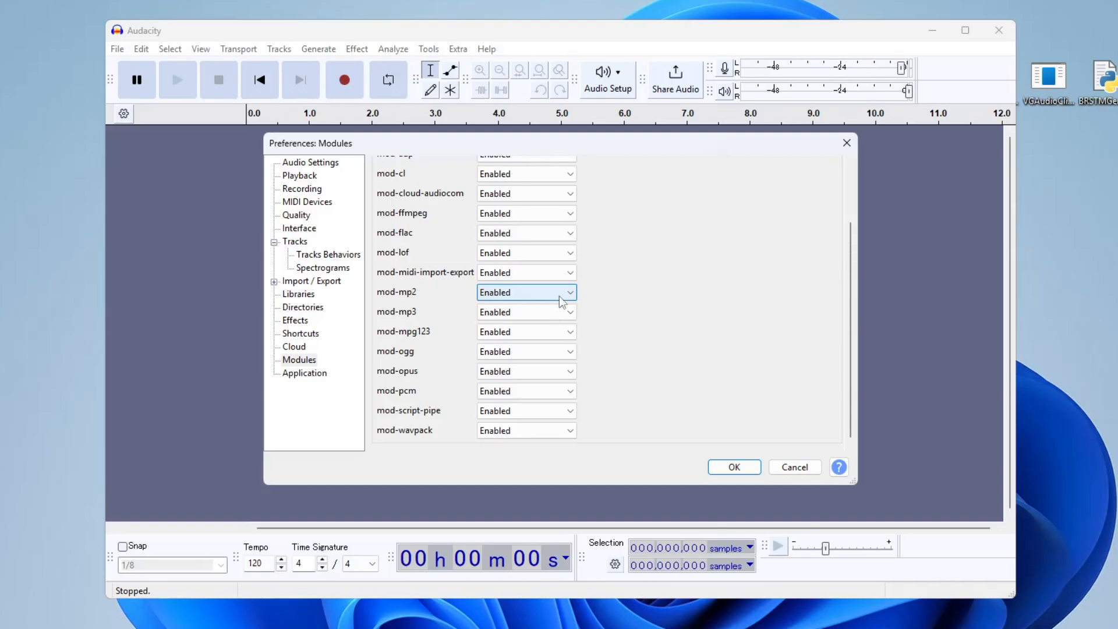
# Review the list of modules, apply the preferences, and close Audacity for the restart.
pyautogui.scroll(-1, 512, 299)
pyautogui.scroll(-1, 509, 295)
pyautogui.scroll(1, 509, 295)
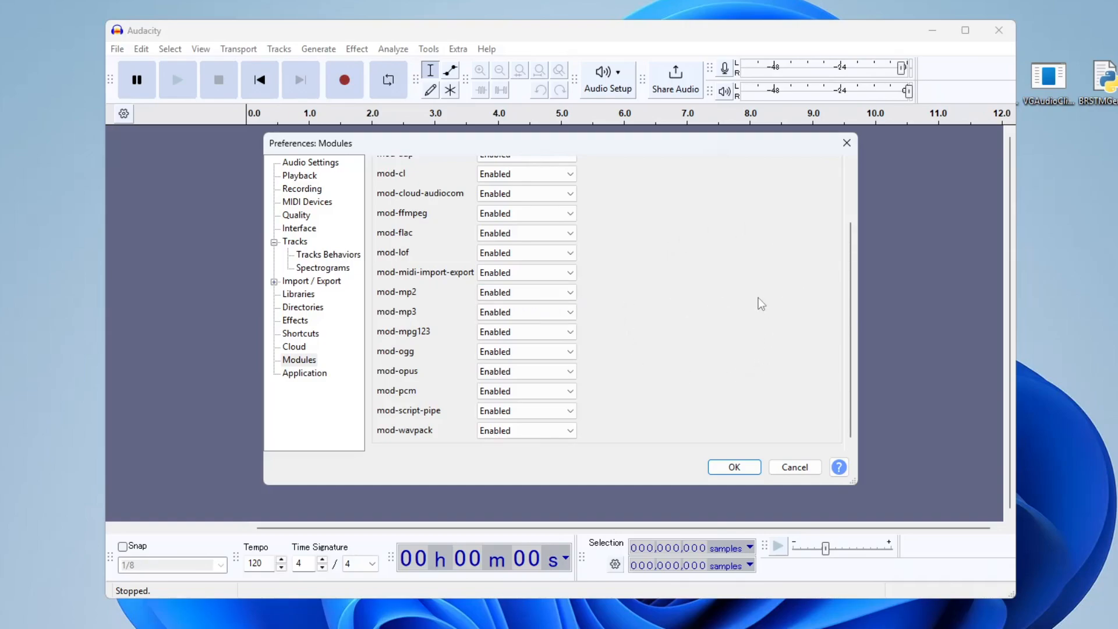
pyautogui.scroll(3, 736, 296)
pyautogui.moveTo(850, 264)
pyautogui.mouseDown()
pyautogui.moveTo(848, 318)
pyautogui.moveTo(854, 261)
pyautogui.mouseUp()
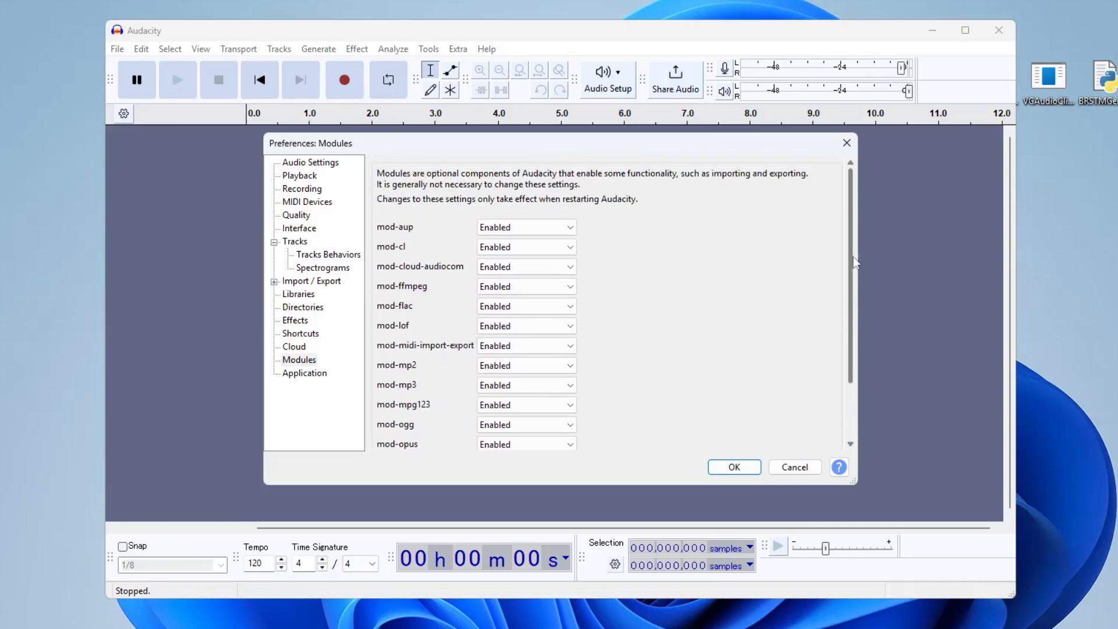
pyautogui.scroll(-3, 854, 262)
pyautogui.click(734, 468)
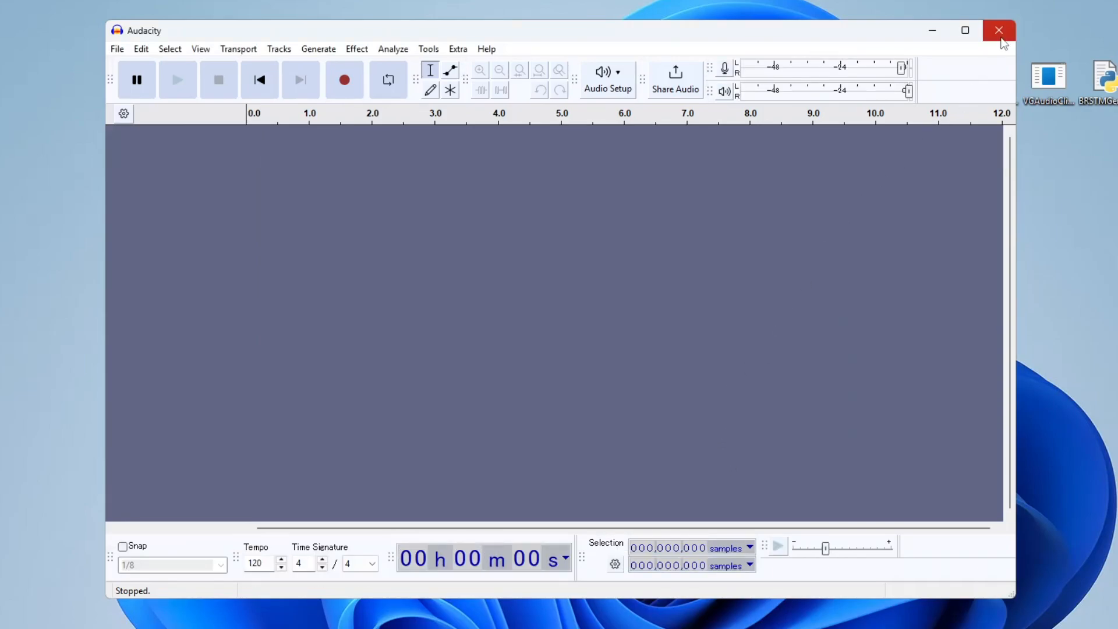
pyautogui.click(999, 32)
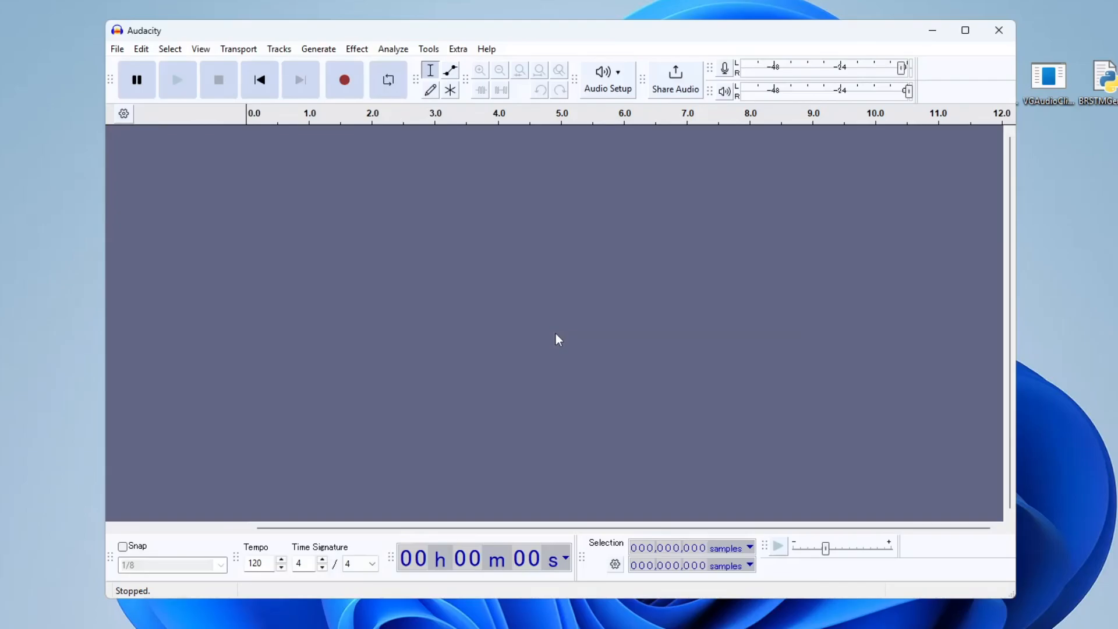
# Check the mod-script-pipe setting in the reopened Audacity's Modules preferences, then accept the dialog and close the program.
pyautogui.click(140, 50)
pyautogui.click(192, 285)
pyautogui.scroll(-3, 828, 366)
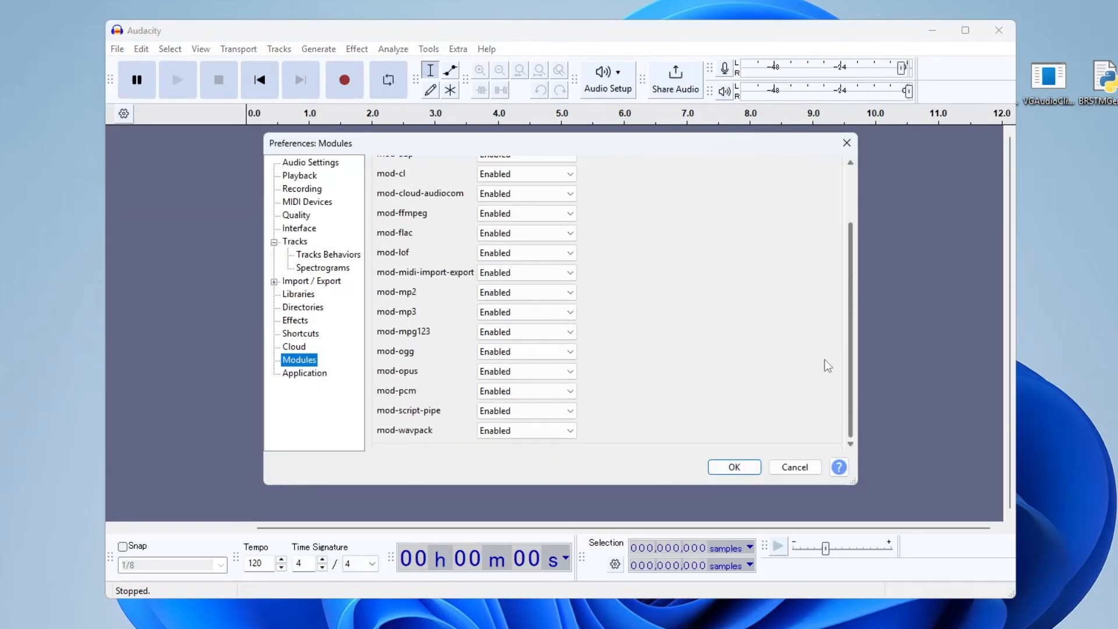
pyautogui.click(735, 467)
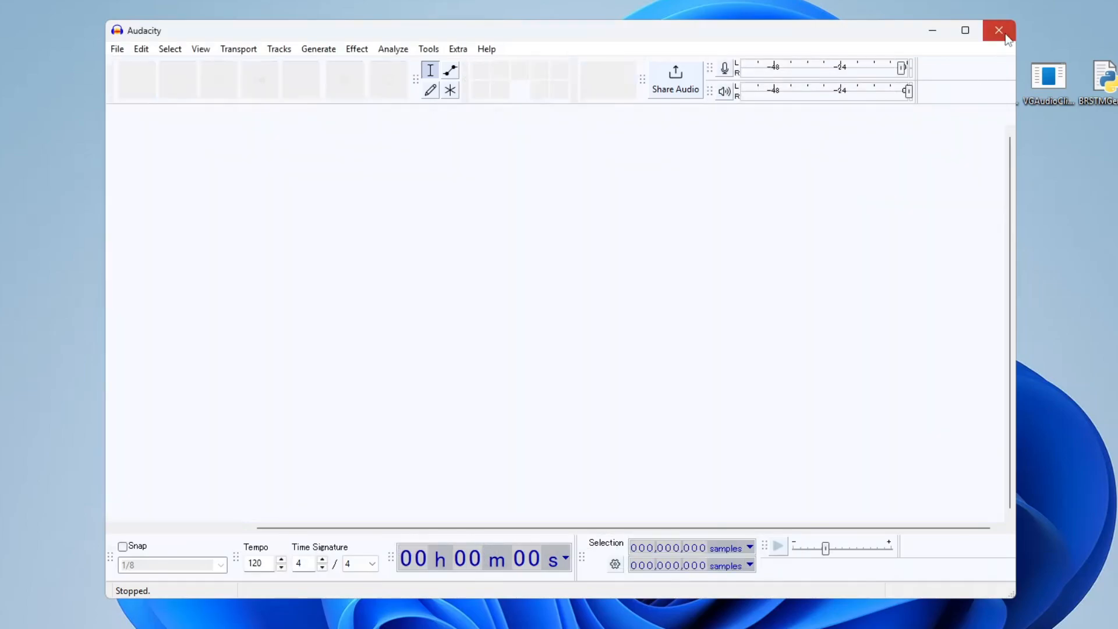
pyautogui.click(999, 30)
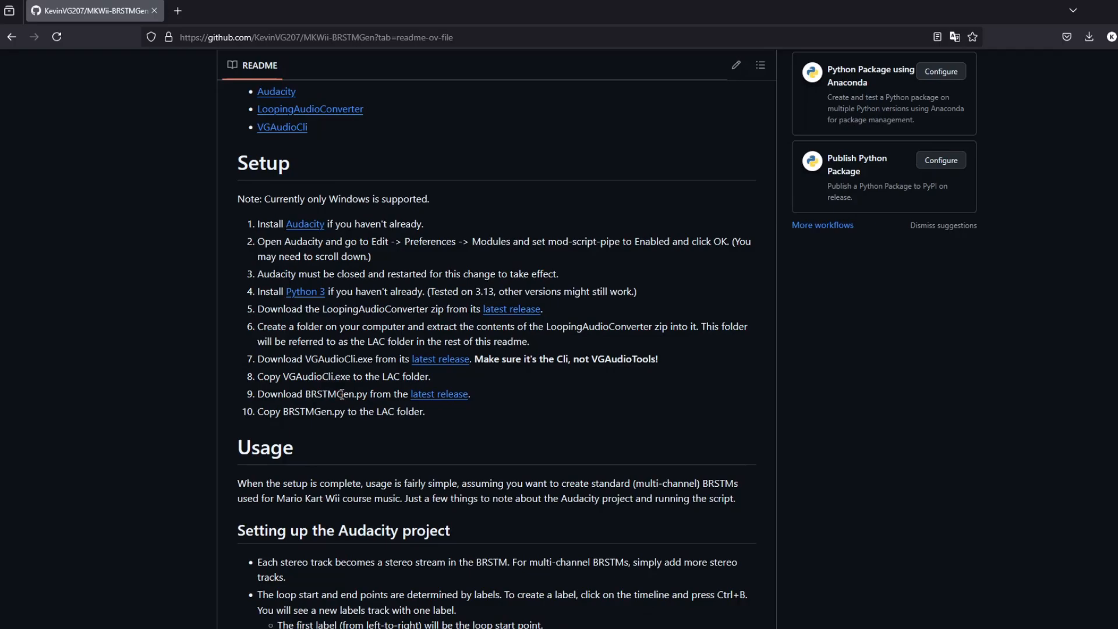
# From the BRSTMGen readme in the browser, open the latest LoopingAudioConverter and VGAudioCli releases in separate tabs.
pyautogui.doubleClick(362, 310)
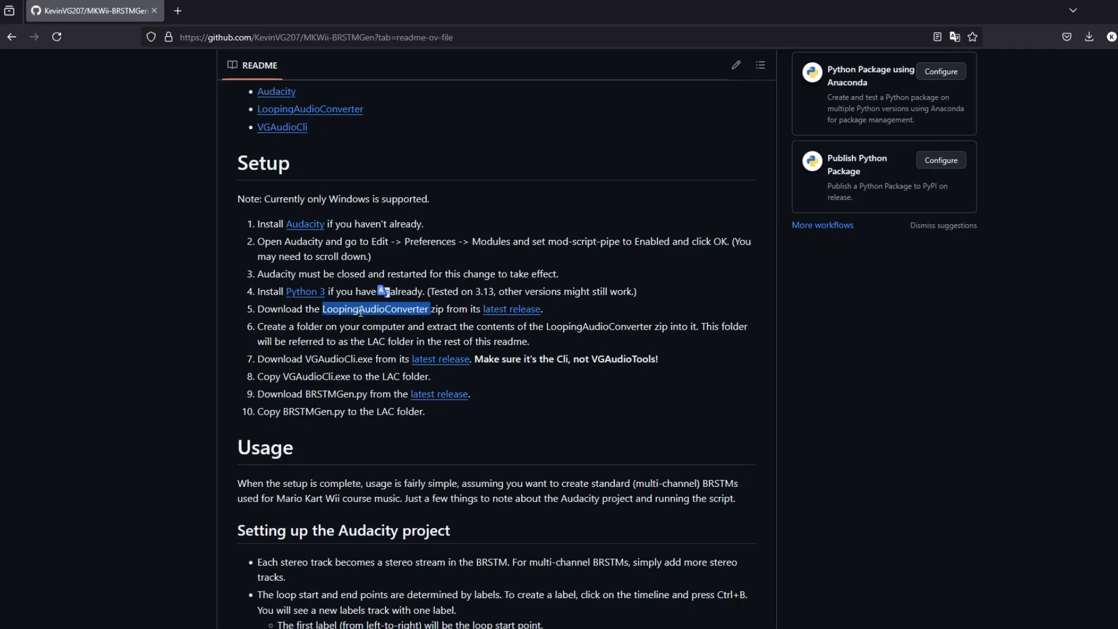
pyautogui.click(329, 356)
pyautogui.doubleClick(321, 359)
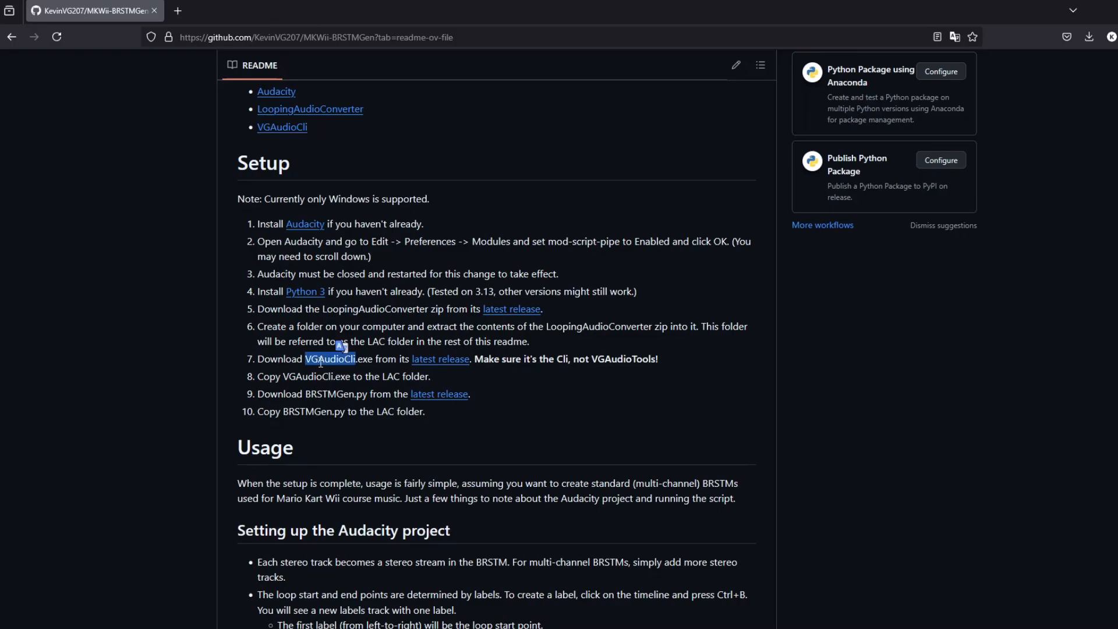
pyautogui.click(327, 359)
pyautogui.middleClick(513, 311)
pyautogui.middleClick(446, 361)
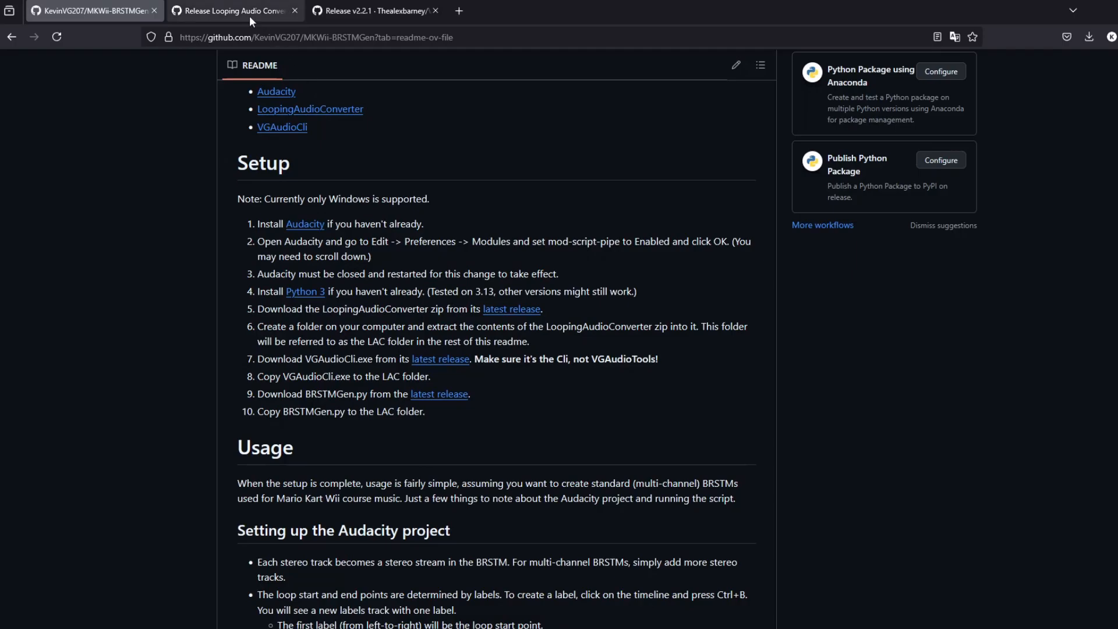
# Look over the LoopingAudioConverter-3.2.zip and VGAudioCli.exe release downloads, and open the latest BRSTMGen.py release from the readme.
pyautogui.click(249, 16)
pyautogui.moveTo(379, 444); pyautogui.dragTo(302, 441)
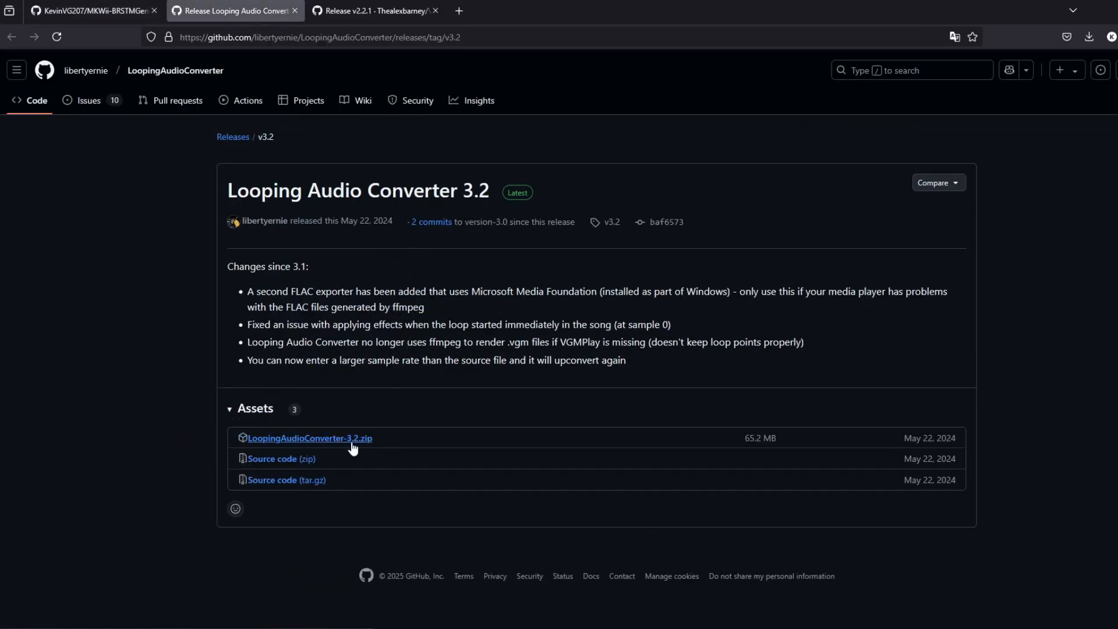
pyautogui.hotkey('ctrl', 'Tab')
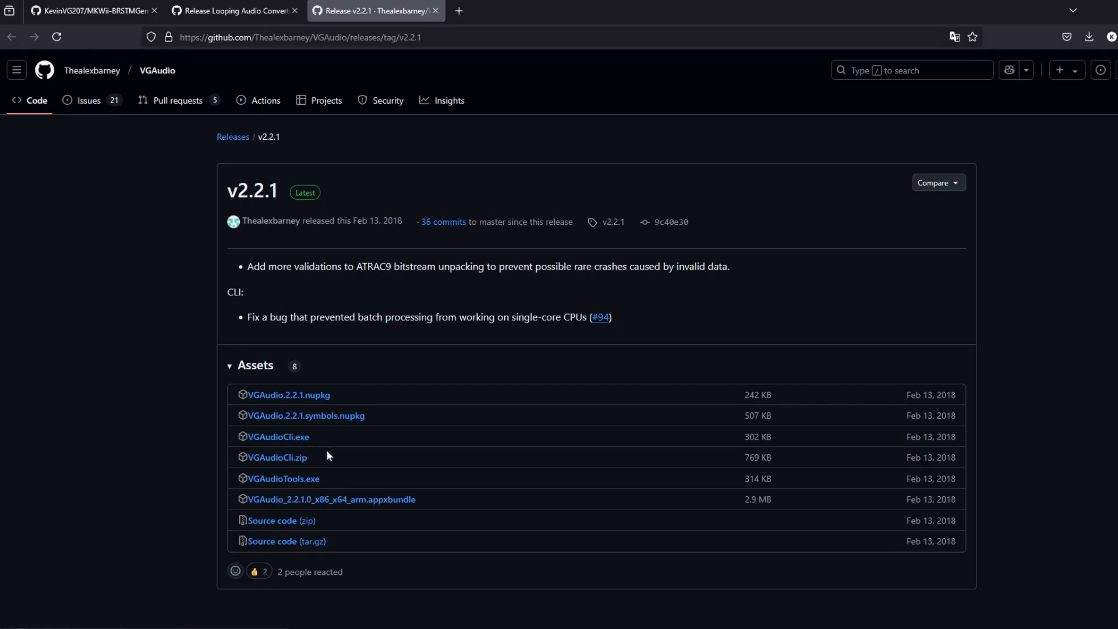
pyautogui.hotkey('ctrl', 'Tab')
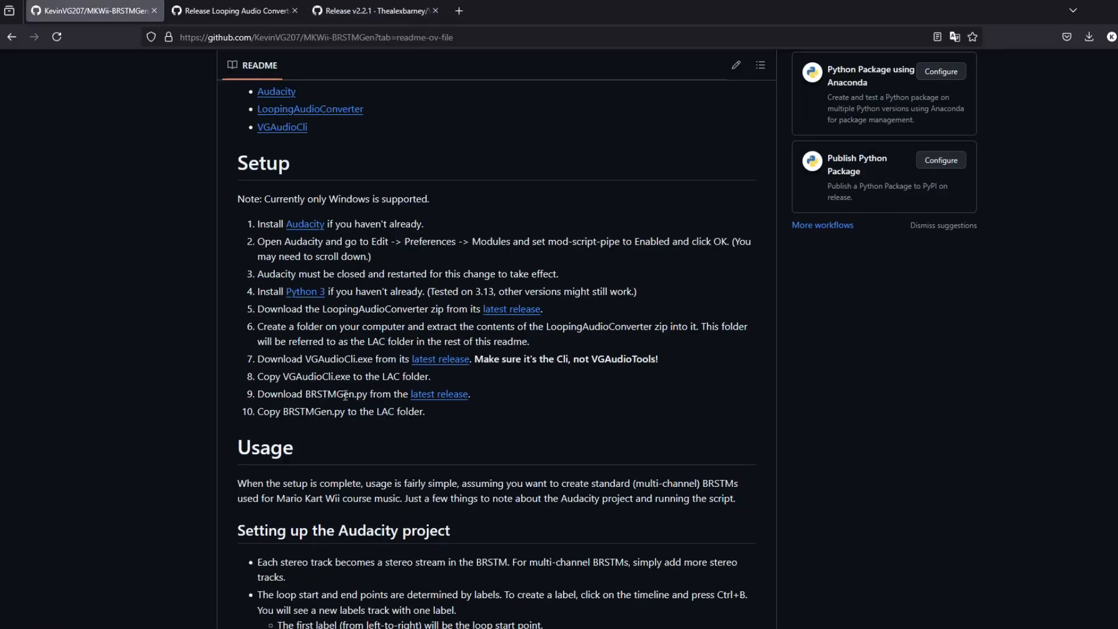
pyautogui.click(434, 401)
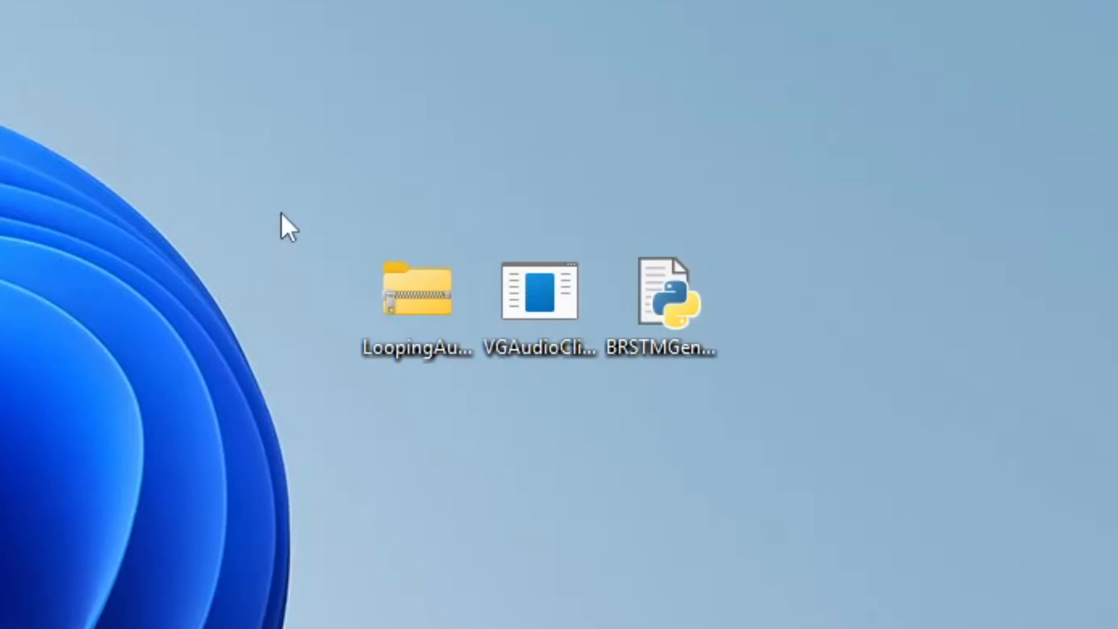
# Extract the LoopingAudioConverter zip into a LoopingAudioConverter-3.2 folder on the desktop and close the archive window.
pyautogui.moveTo(280, 212); pyautogui.dragTo(859, 430)
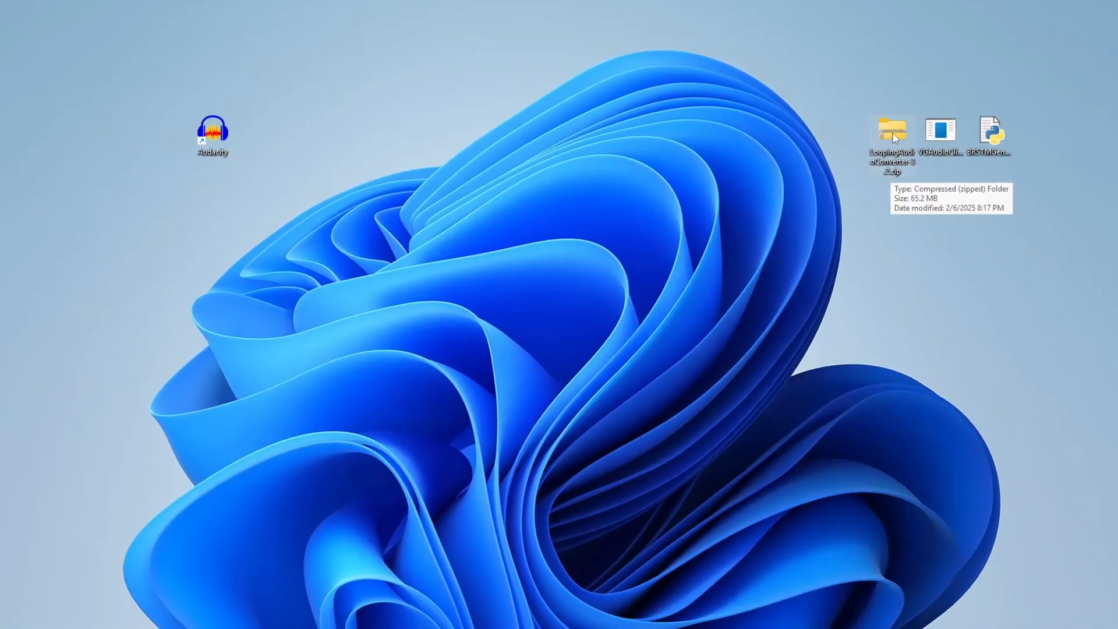
pyautogui.doubleClick(893, 133)
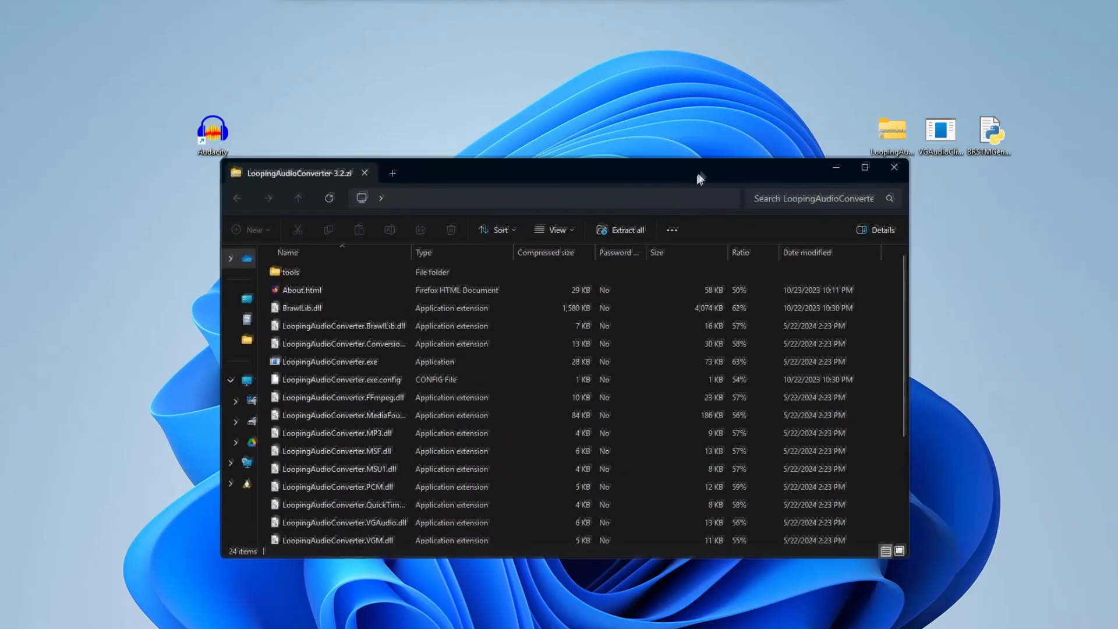
pyautogui.click(616, 242)
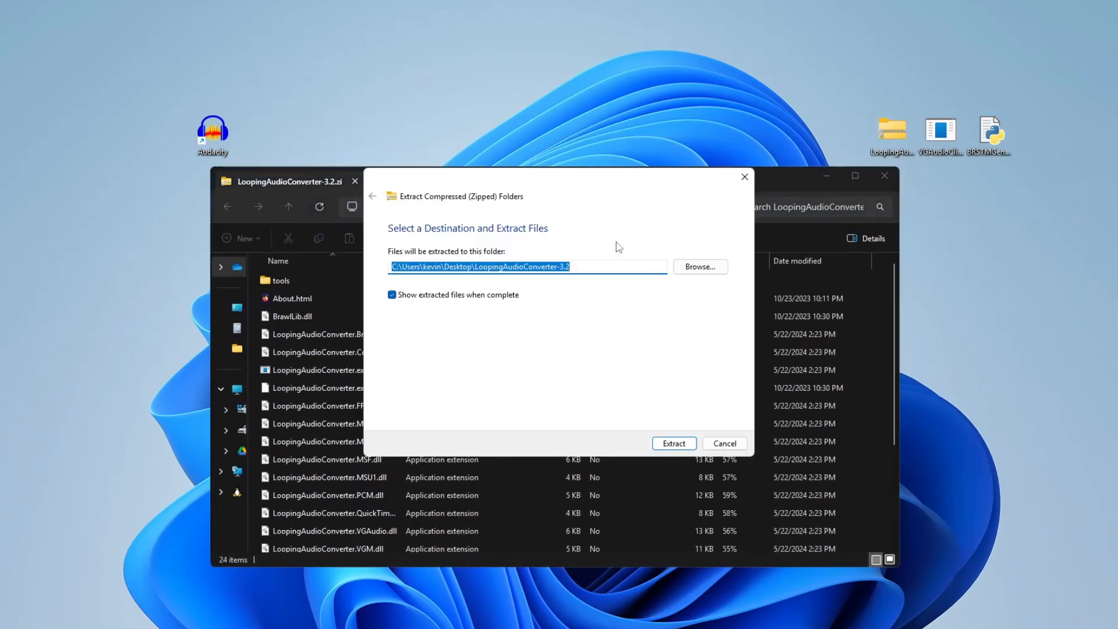
pyautogui.click(678, 443)
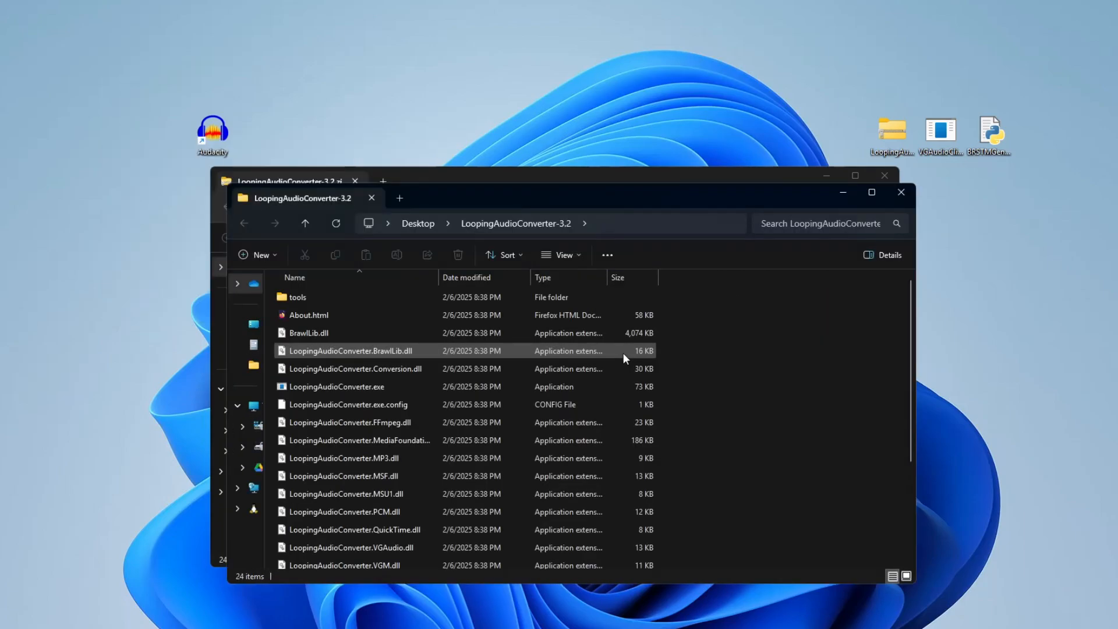
pyautogui.moveTo(615, 191); pyautogui.dragTo(678, 234)
pyautogui.click(884, 175)
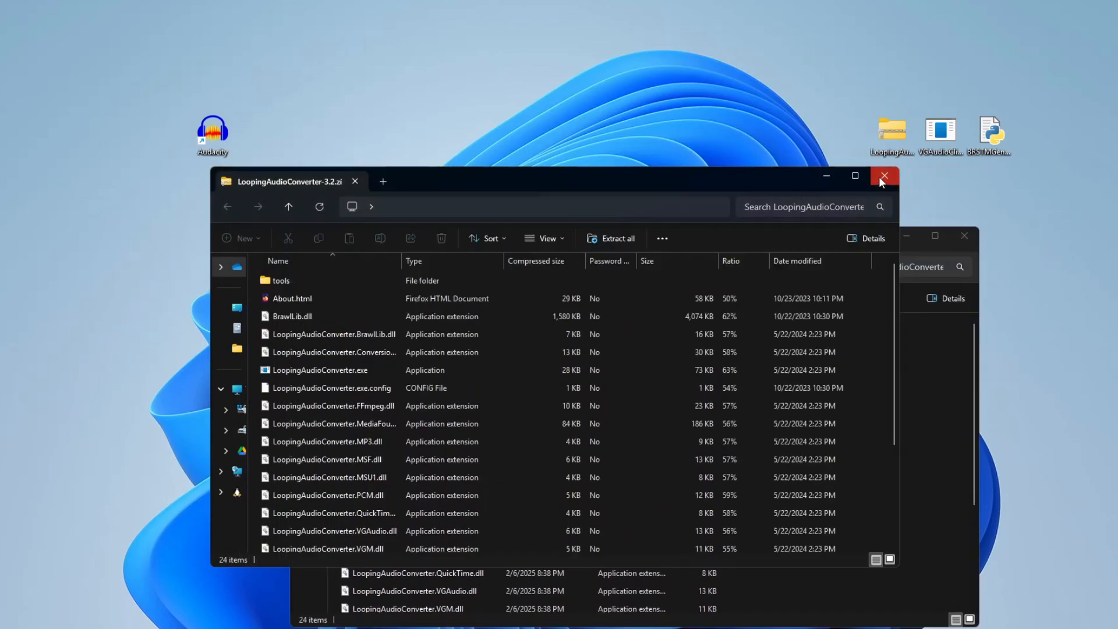
pyautogui.moveTo(788, 239); pyautogui.dragTo(535, 201)
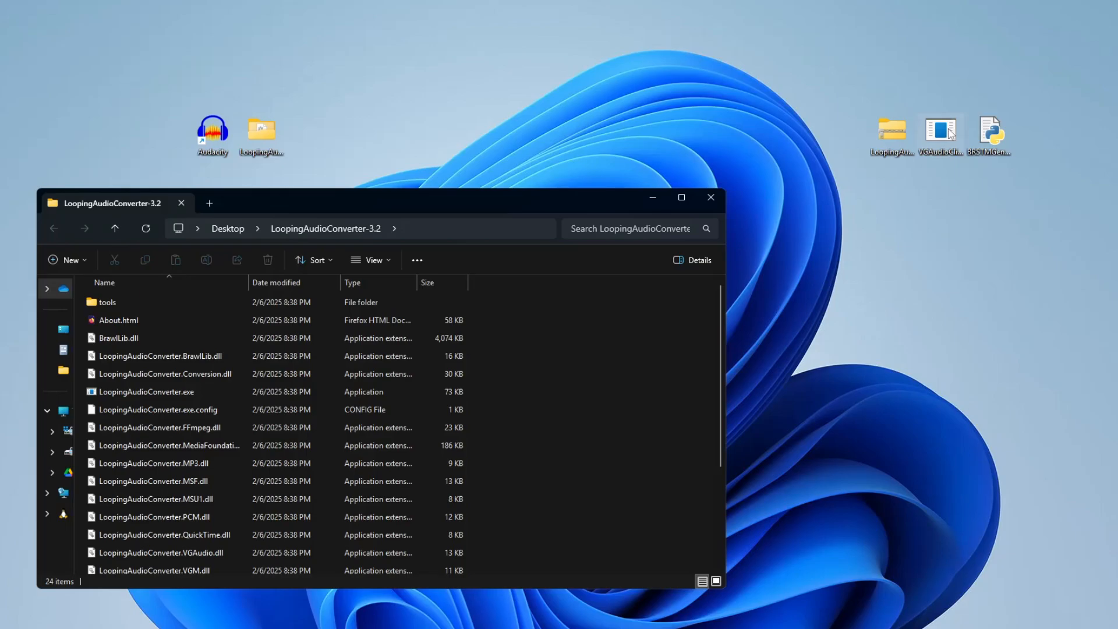
# Move VGAudioCli.exe and BRSTMGen.py from the desktop into the LoopingAudioConverter-3.2 folder.
pyautogui.click(945, 135)
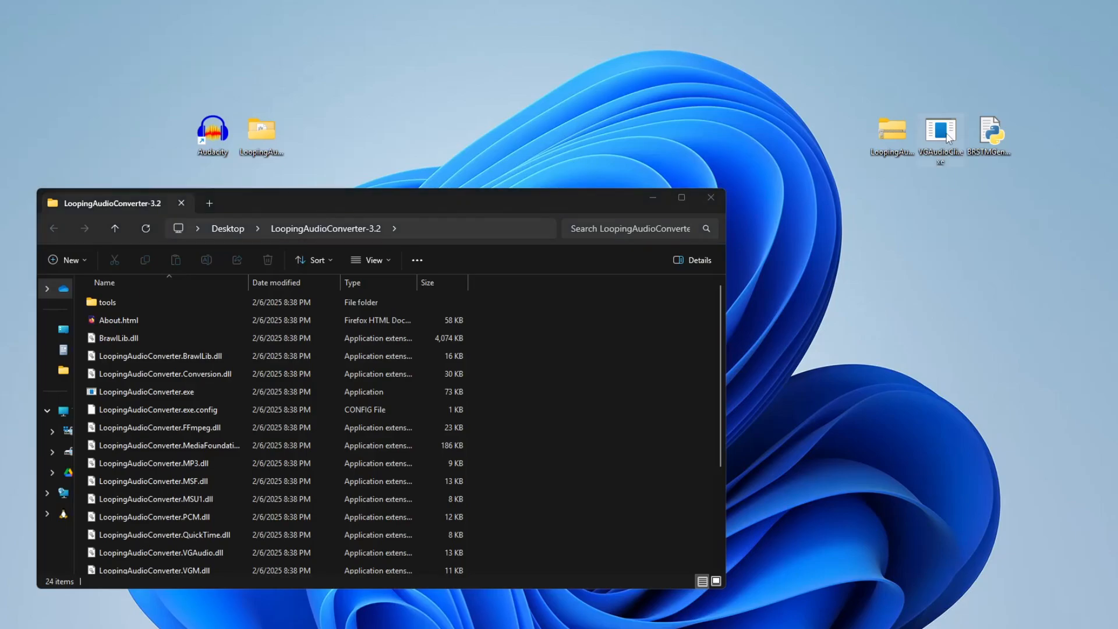
pyautogui.moveTo(946, 134); pyautogui.dragTo(576, 374)
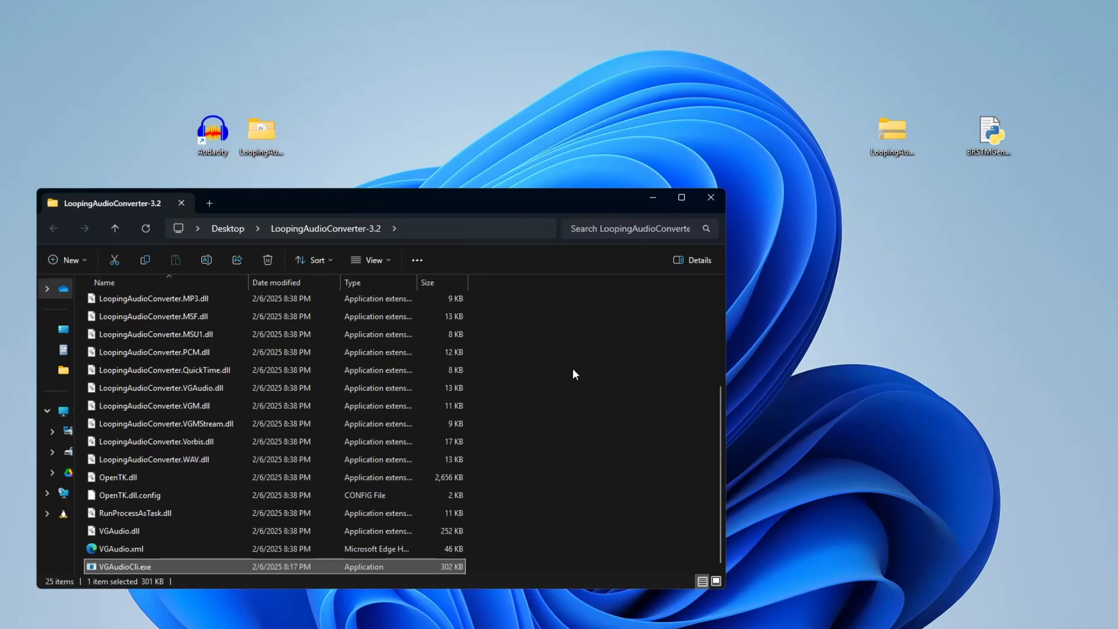
pyautogui.click(1005, 131)
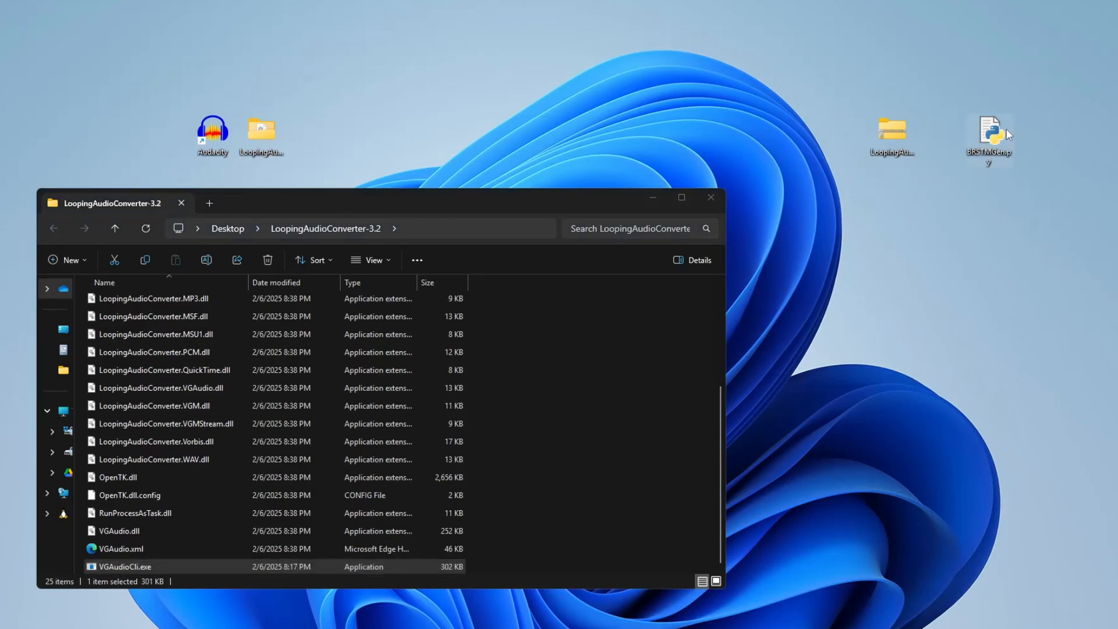
pyautogui.moveTo(1005, 126); pyautogui.dragTo(587, 378)
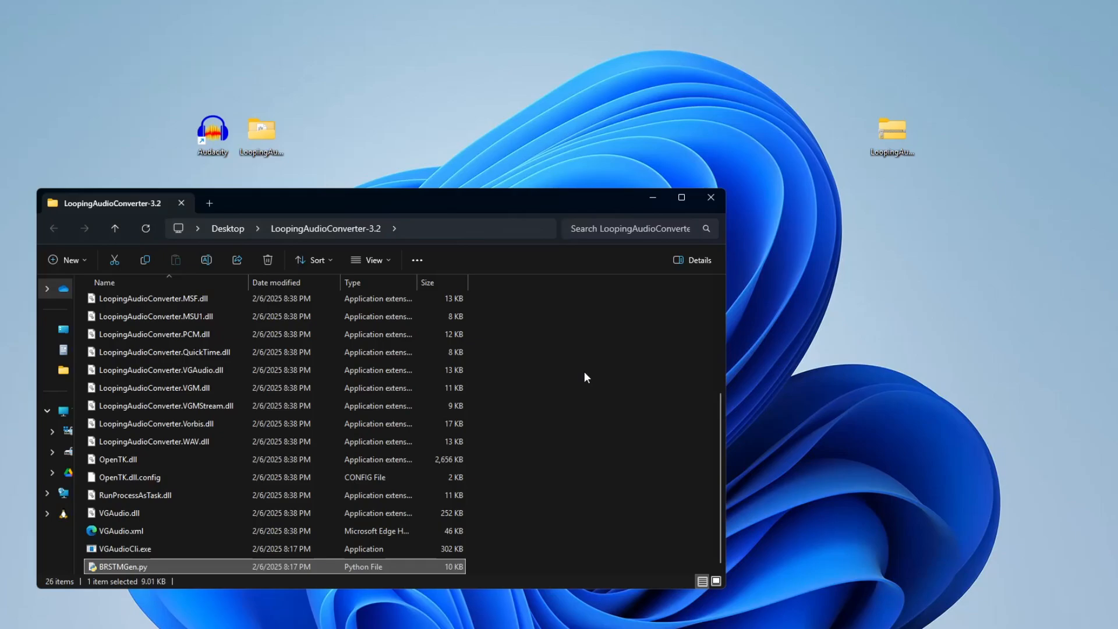
# Delete the LoopingAudioConverter zip from the desktop and create a desktop shortcut to BRSTMGen.py.
pyautogui.moveTo(920, 103); pyautogui.dragTo(853, 160)
pyautogui.press('Delete')
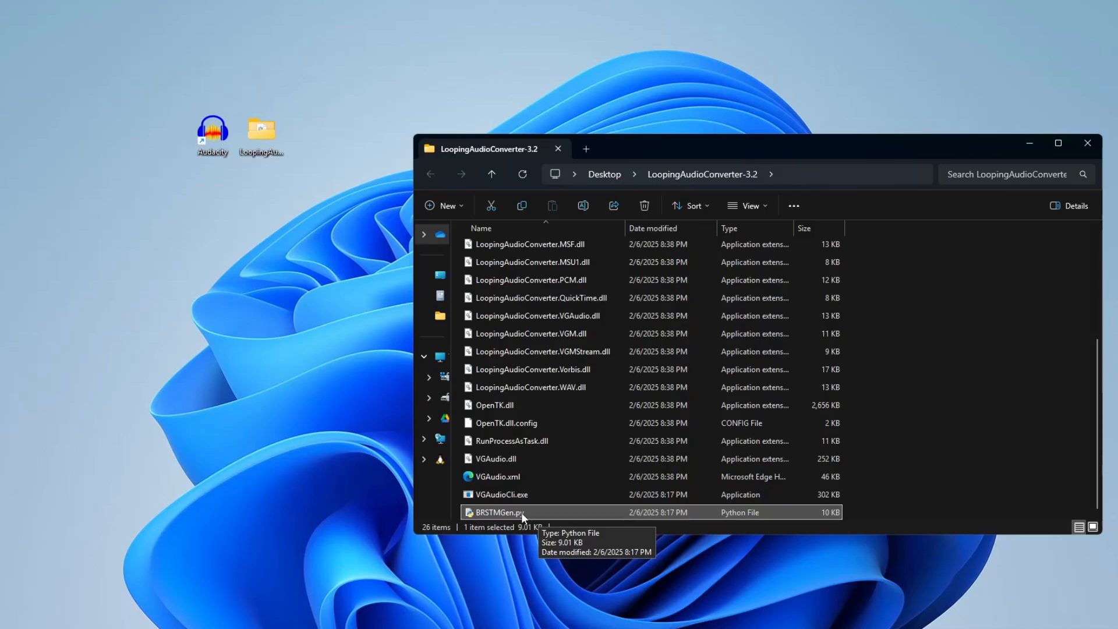
pyautogui.moveTo(515, 513); pyautogui.dragTo(284, 354)
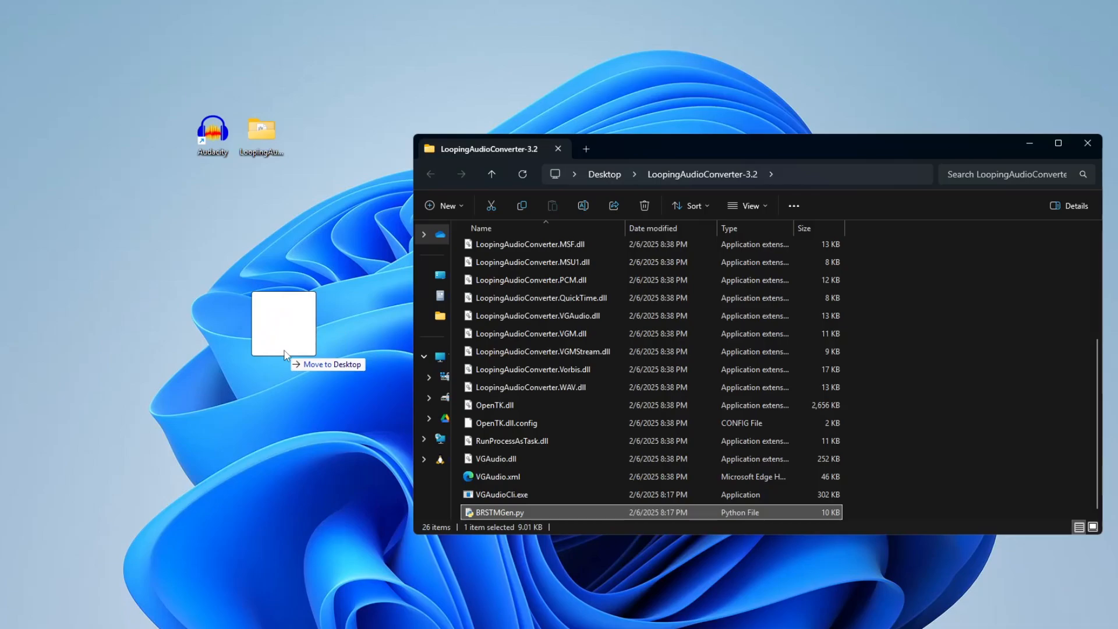
pyautogui.moveTo(284, 354); pyautogui.dragTo(220, 246)
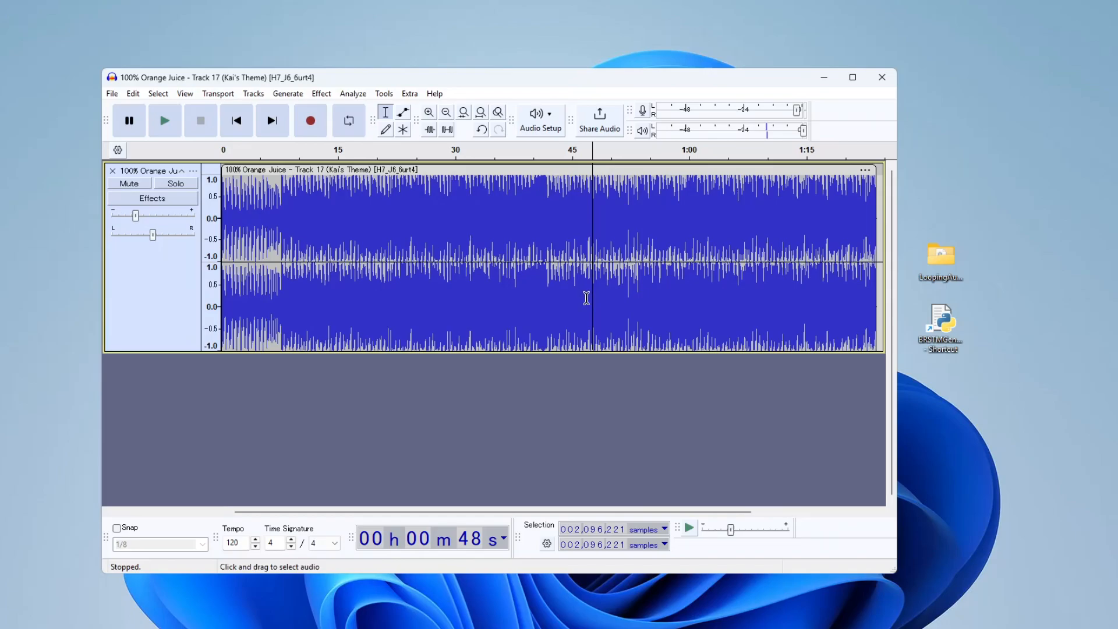
# In Audacity, add an unnamed label at about 26 seconds into the 100% Orange Juice track and return the cursor to it.
pyautogui.click(427, 208)
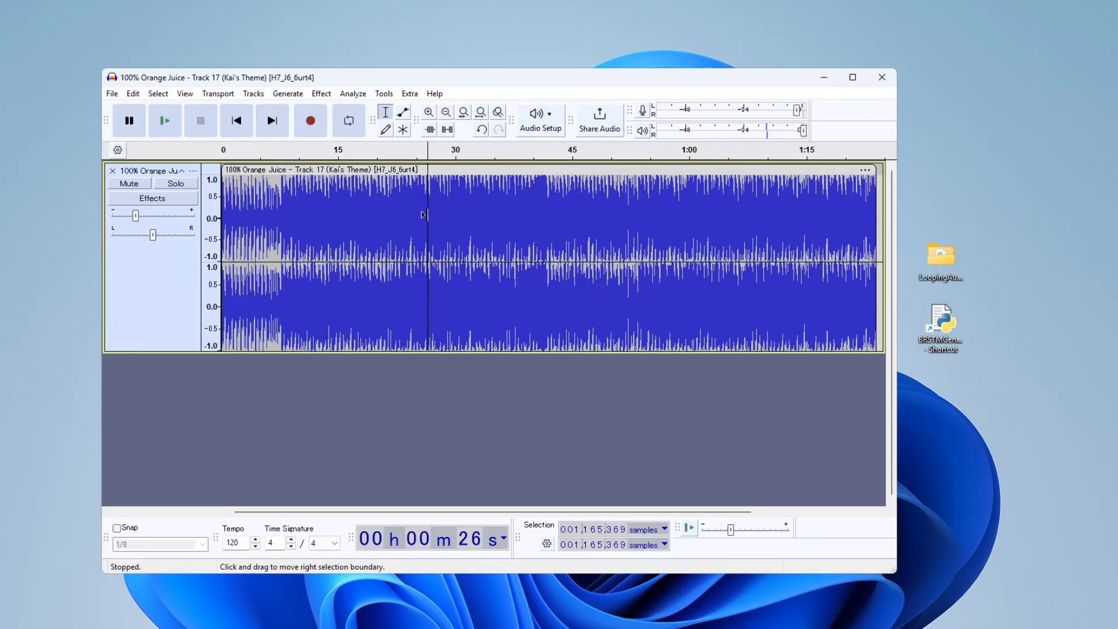
pyautogui.hotkey('ctrl', 'b')
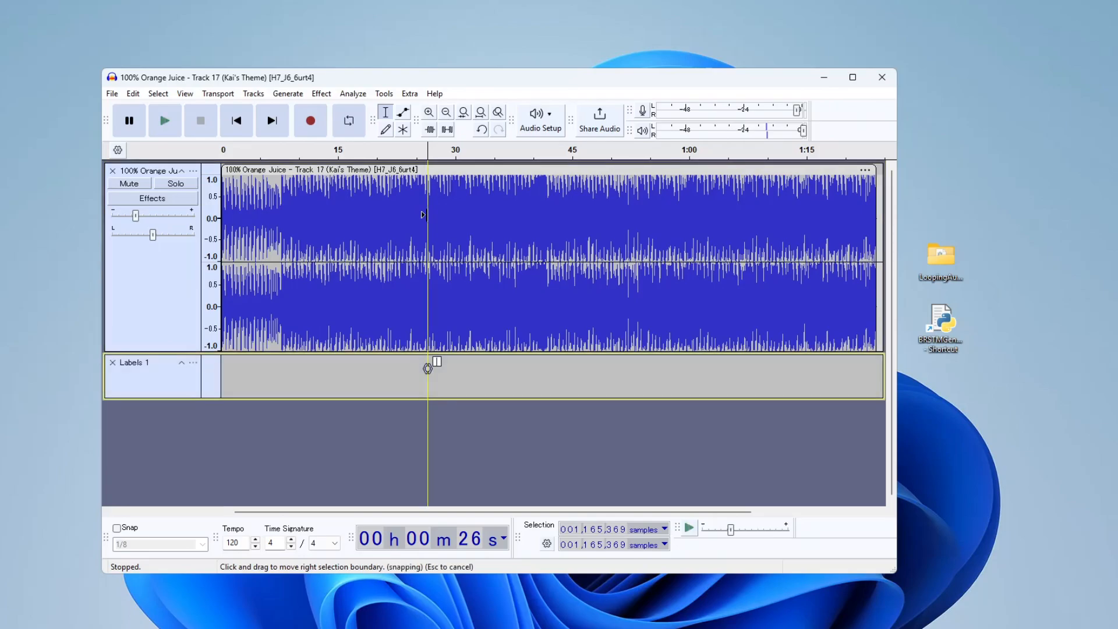
pyautogui.click(435, 378)
pyautogui.click(411, 370)
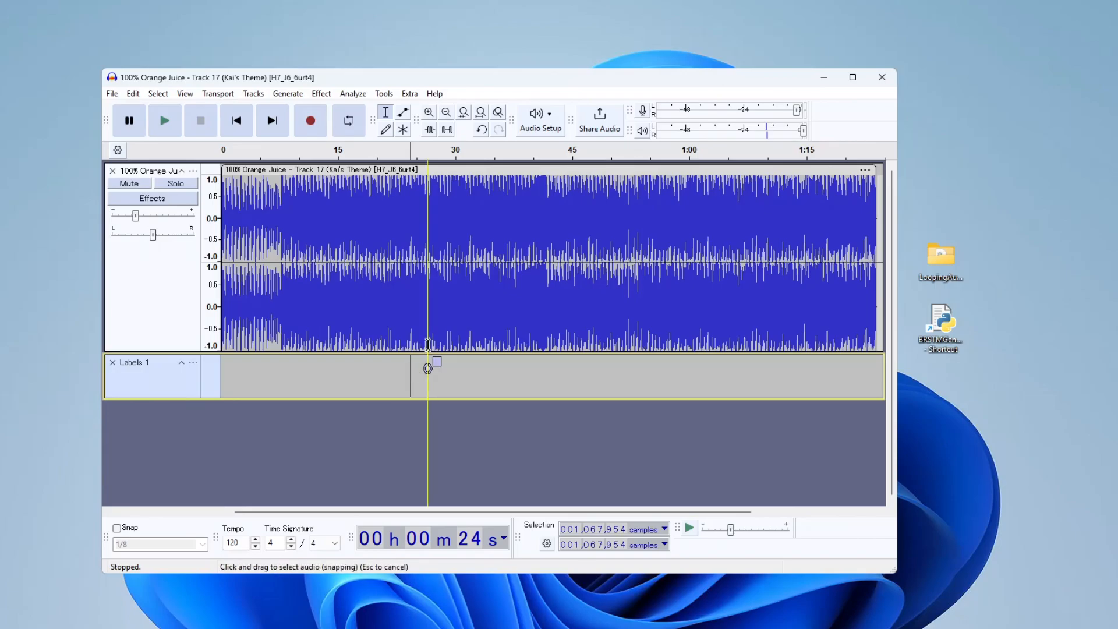
pyautogui.click(429, 341)
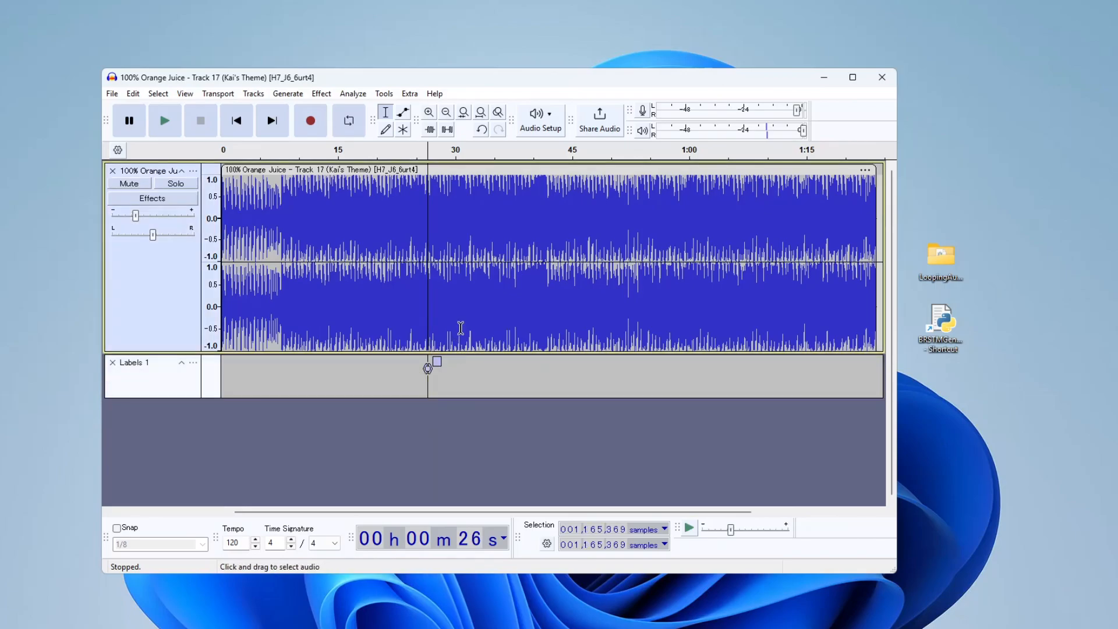
# Add an unnamed label at about 58 seconds into the track and select the audio between the two labels.
pyautogui.click(875, 315)
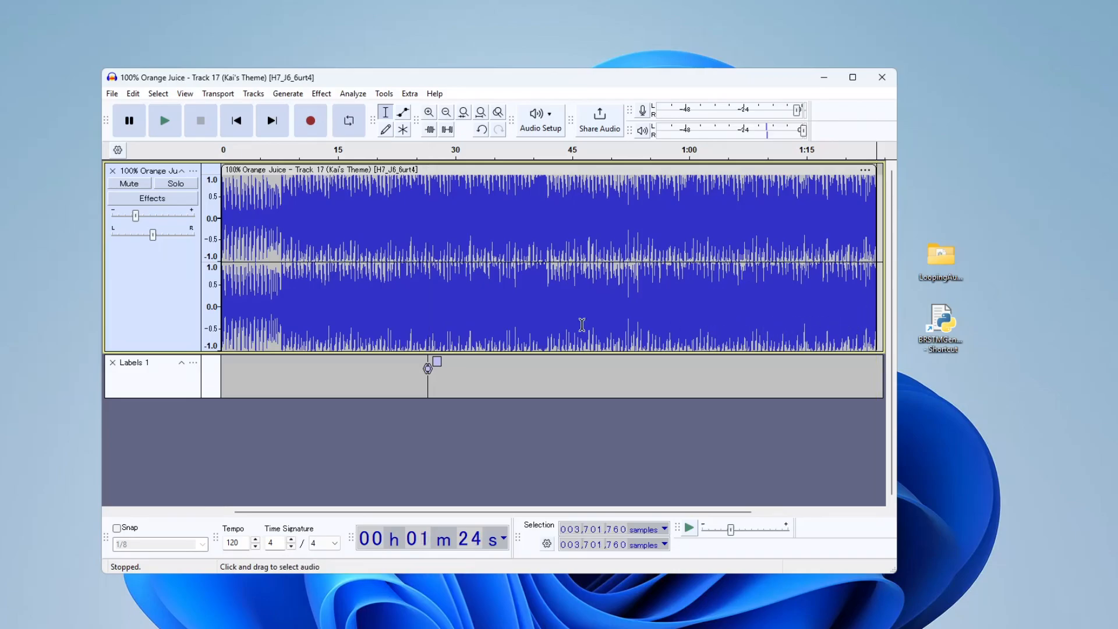
pyautogui.moveTo(428, 326); pyautogui.dragTo(874, 314)
pyautogui.click(670, 299)
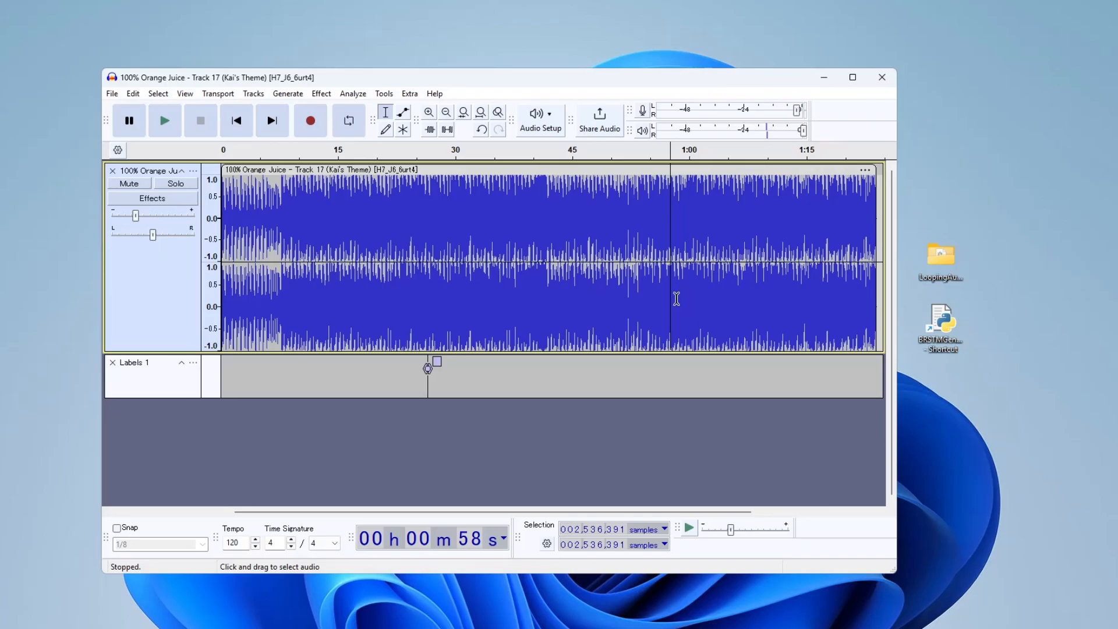
pyautogui.hotkey('ctrl', 'b')
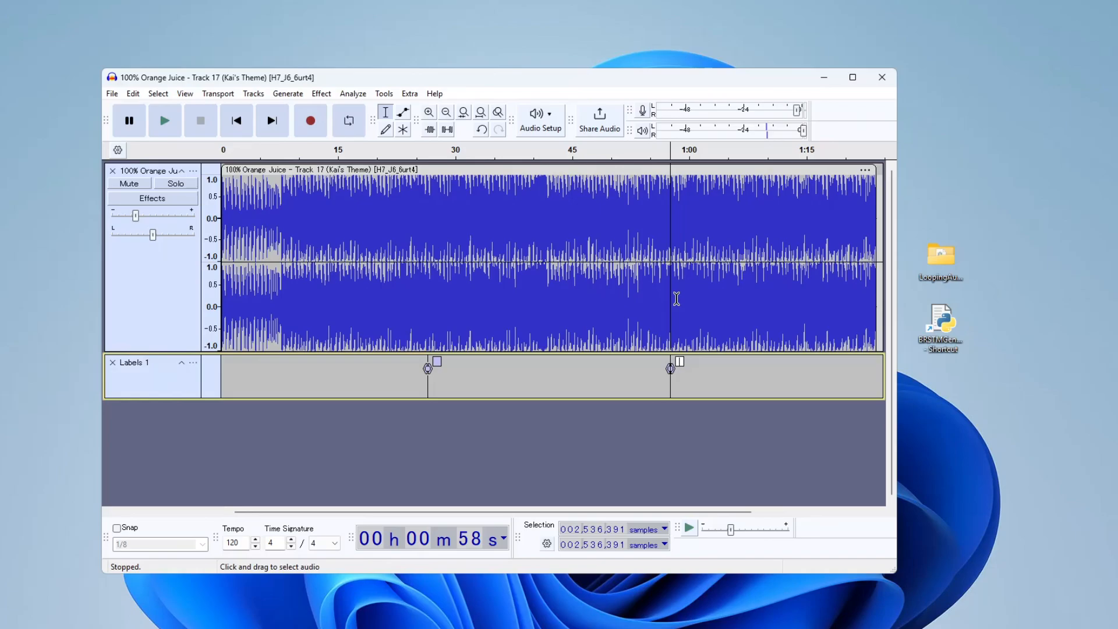
pyautogui.click(656, 305)
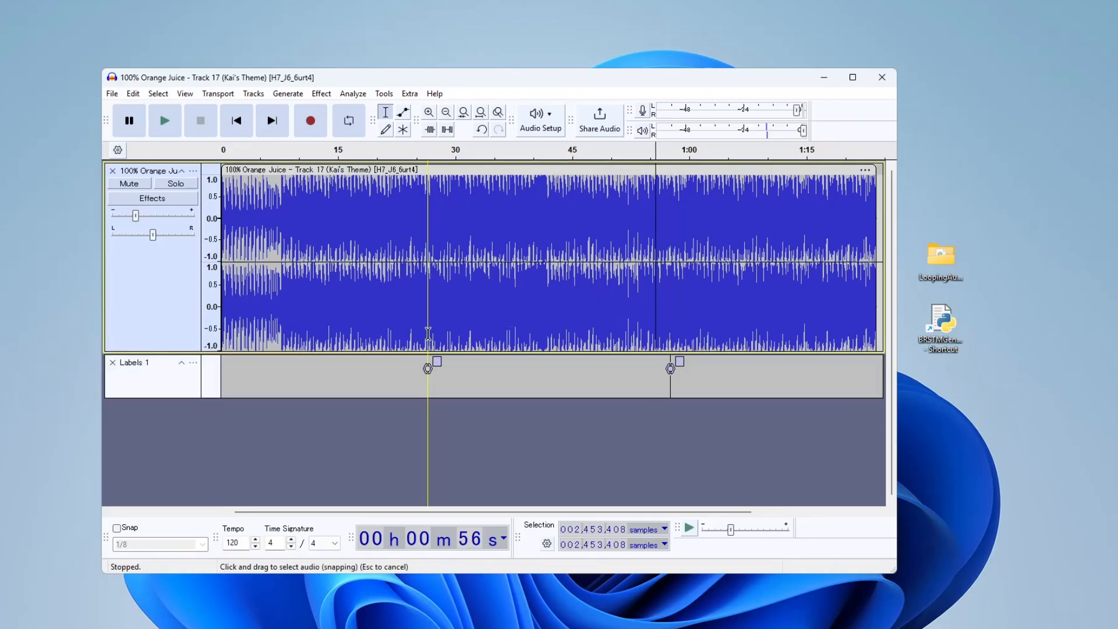
pyautogui.moveTo(427, 333); pyautogui.dragTo(670, 330)
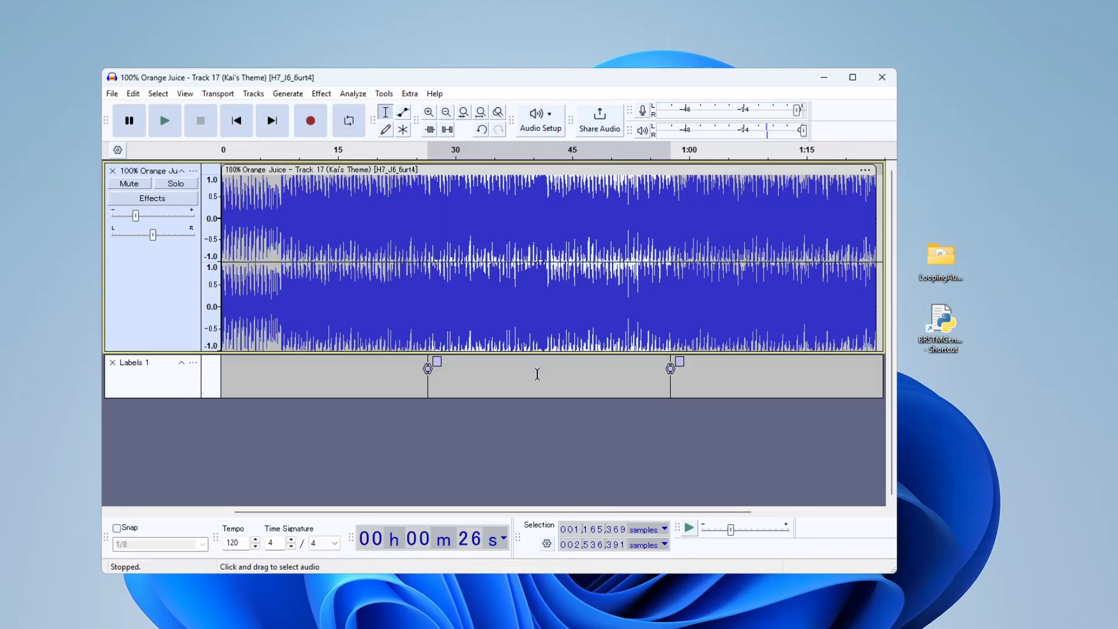
# Add another unnamed label between the two existing ones, at about 40 seconds in the label track.
pyautogui.click(537, 375)
pyautogui.hotkey('ctrl', 'b')
pyautogui.click(527, 376)
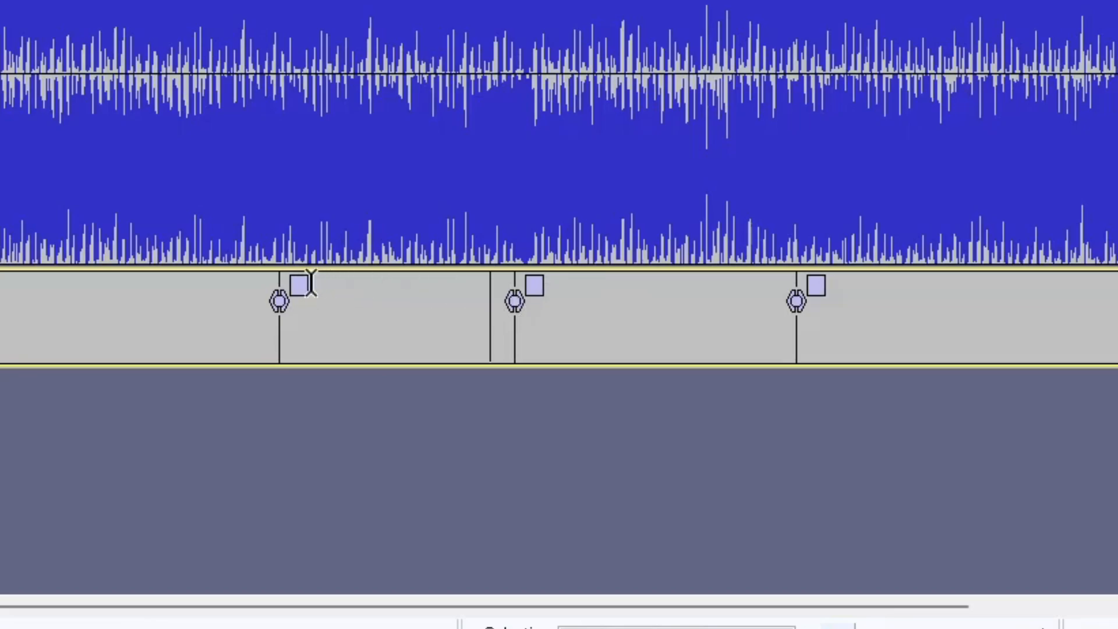
# Name the first label "start" and the last label "end".
pyautogui.click(301, 288)
pyautogui.write('start')
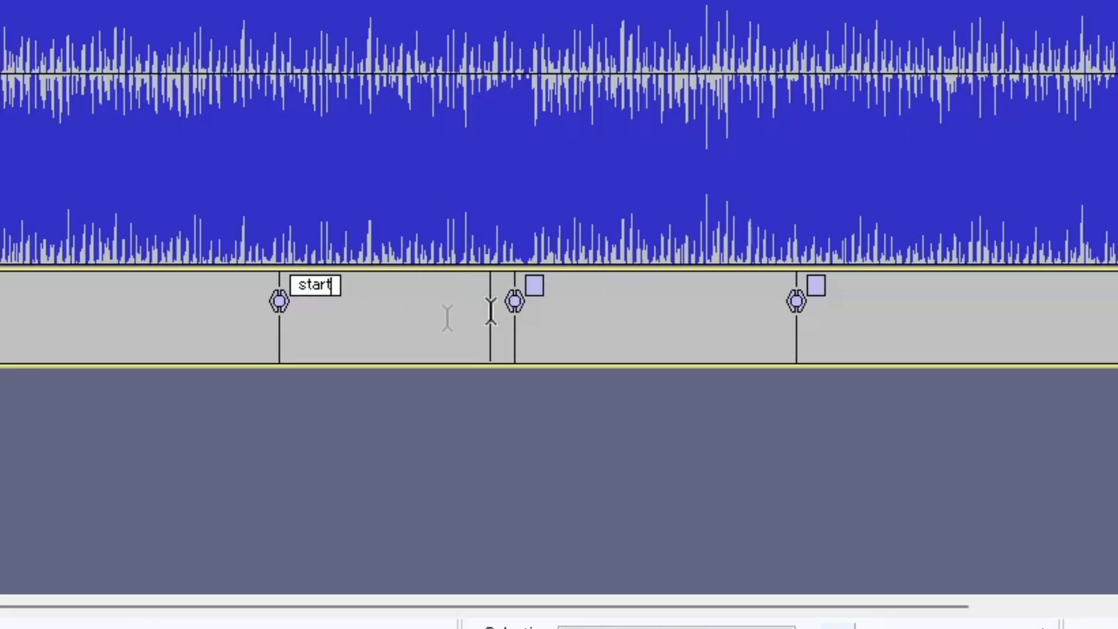
pyautogui.click(816, 287)
pyautogui.write('end')
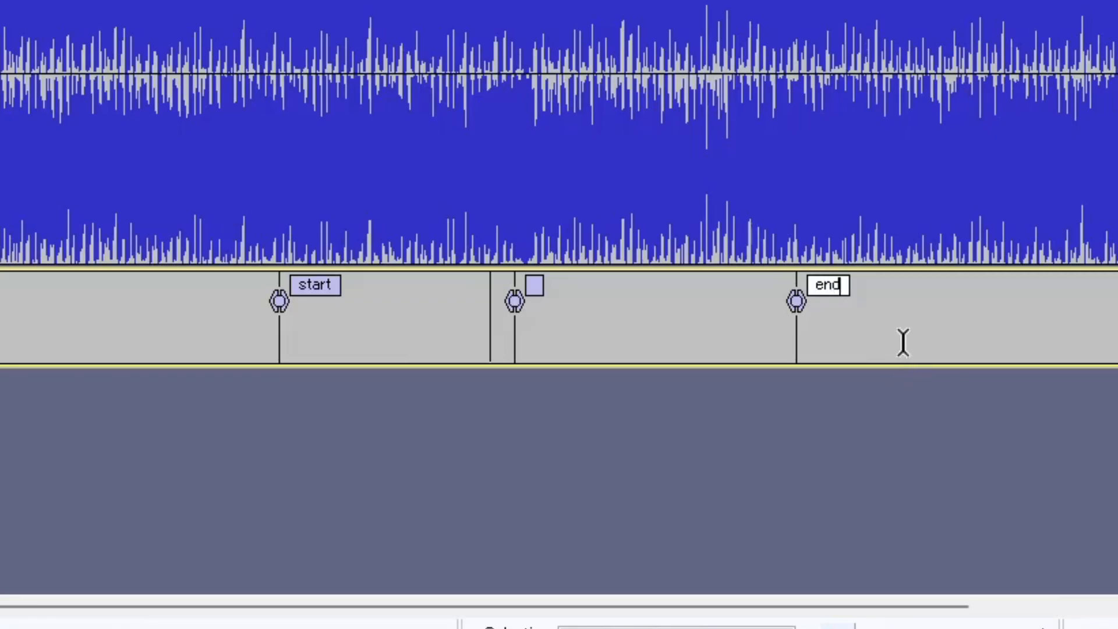
pyautogui.click(957, 326)
# Rename the "start" label as "s" and edit the name of the "end" label.
pyautogui.doubleClick(294, 287)
pyautogui.write('s')
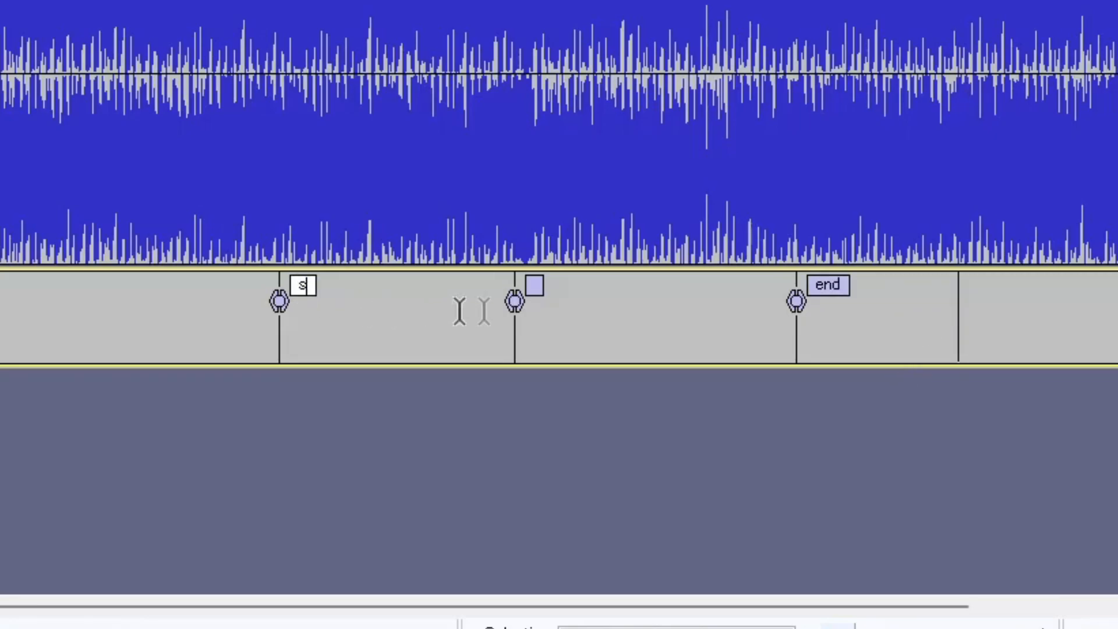
pyautogui.click(826, 286)
pyautogui.press('BackSpace')
pyautogui.click(888, 313)
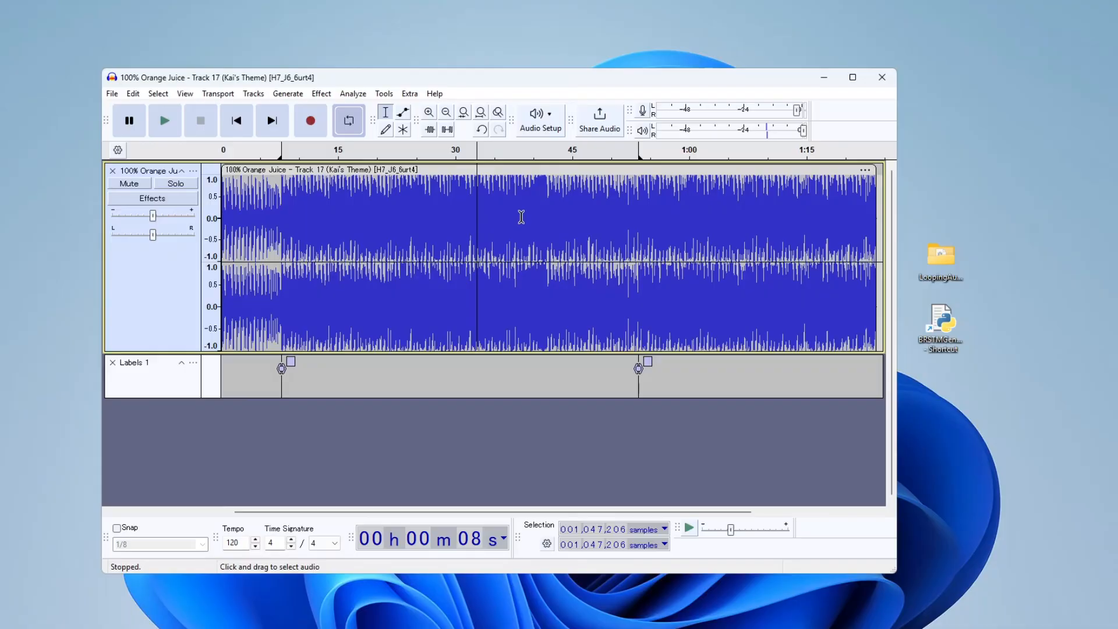
# Run BRSTMGen.py from its desktop shortcut to generate the BRSTM files, and open the output folder inside LoopingAudioConverter-3.2.
pyautogui.click(949, 348)
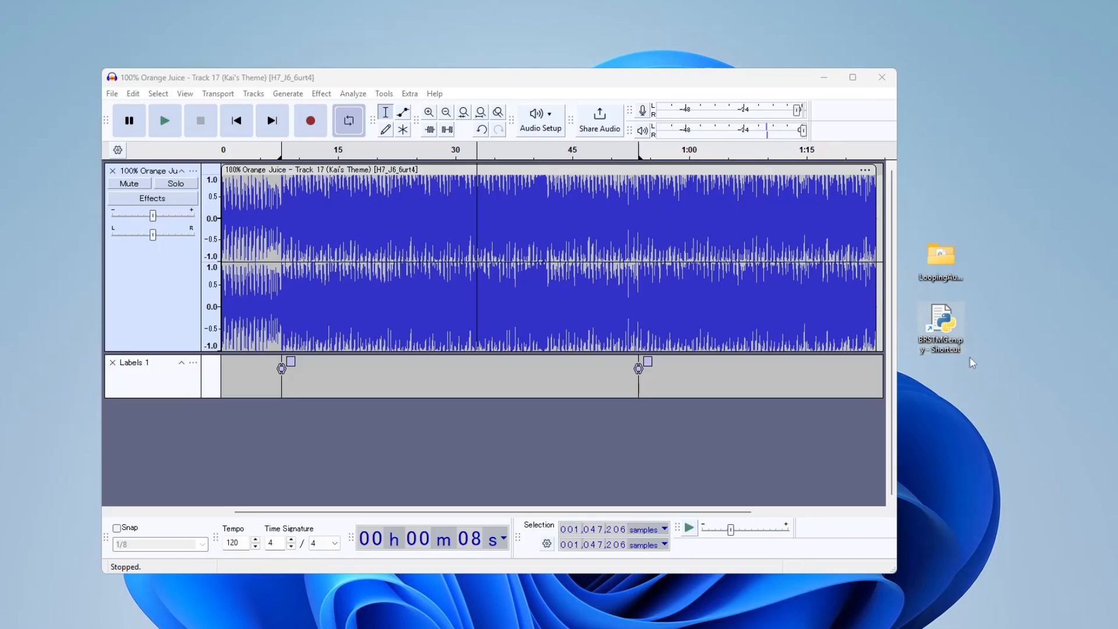
pyautogui.doubleClick(945, 322)
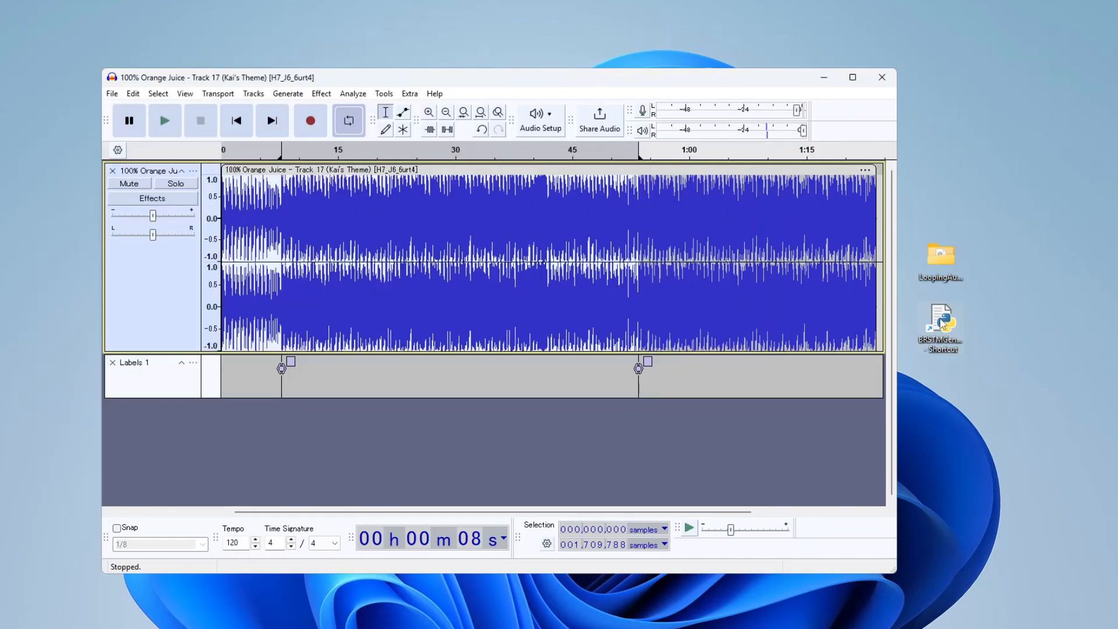
pyautogui.click(945, 269)
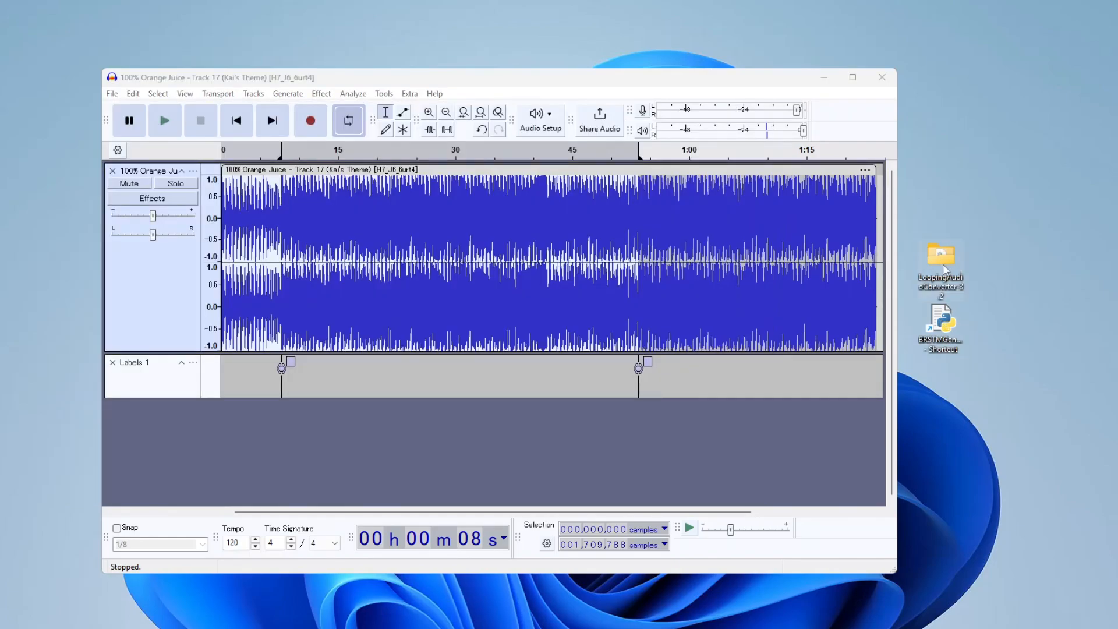
pyautogui.doubleClick(944, 269)
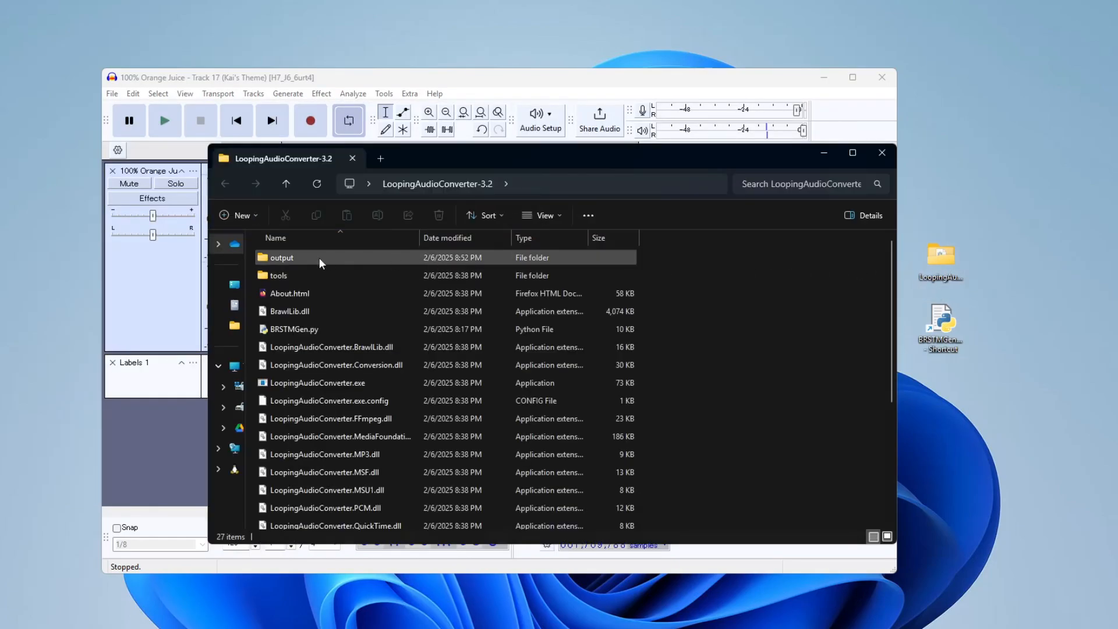
pyautogui.doubleClick(320, 260)
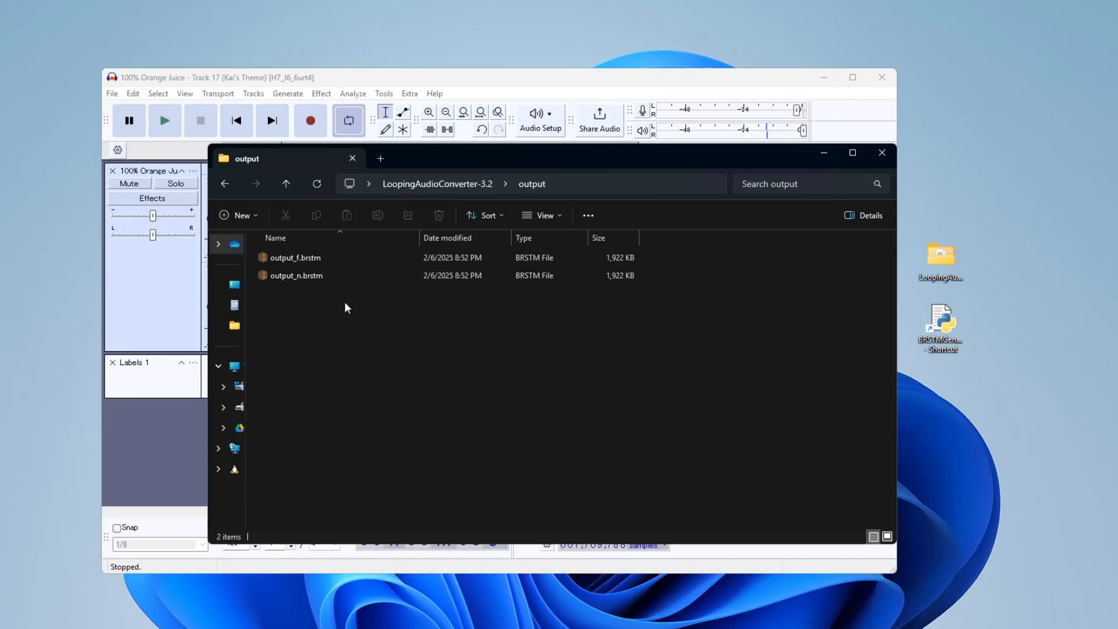
pyautogui.click(333, 261)
pyautogui.click(340, 303)
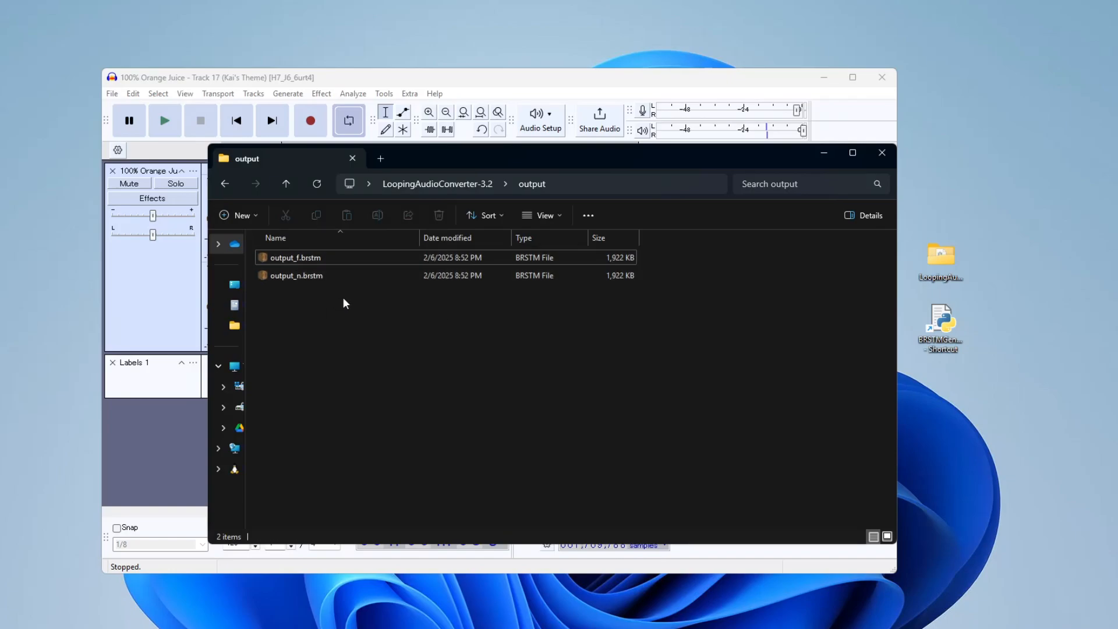
# Open output_n.brstm in BrawlCrate, play its beginning and the loop near its end, and close it.
pyautogui.doubleClick(295, 276)
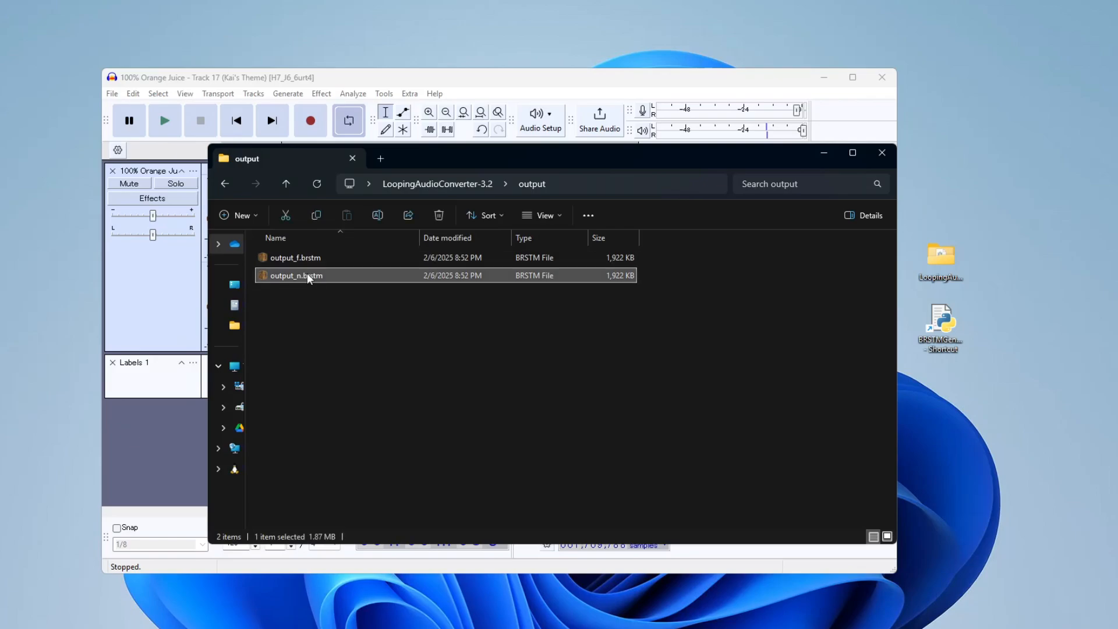
pyautogui.click(564, 391)
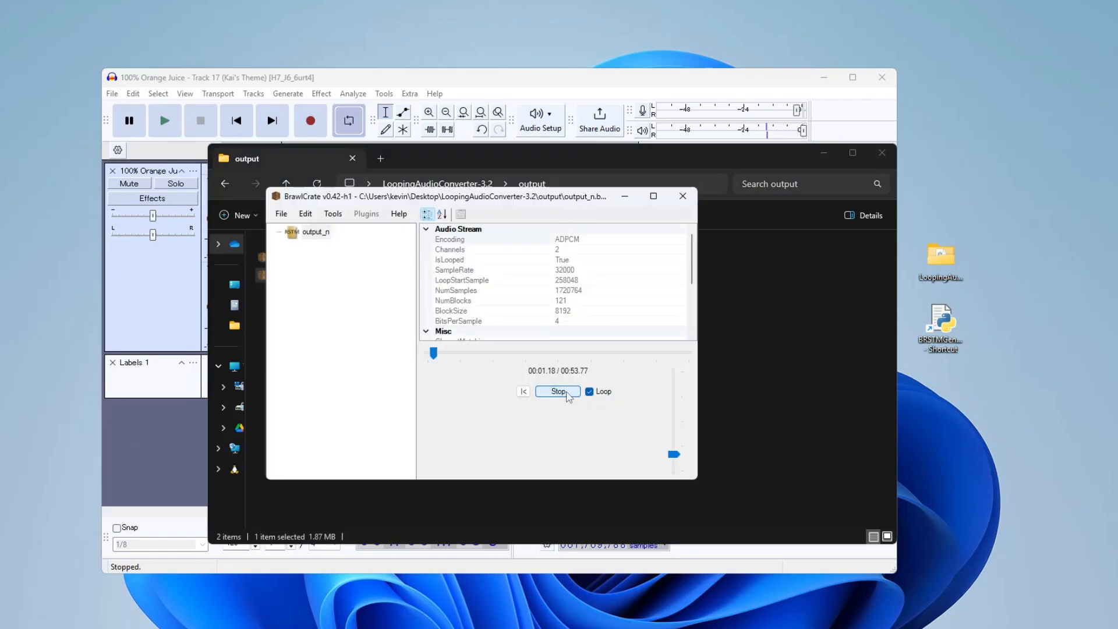
pyautogui.click(678, 353)
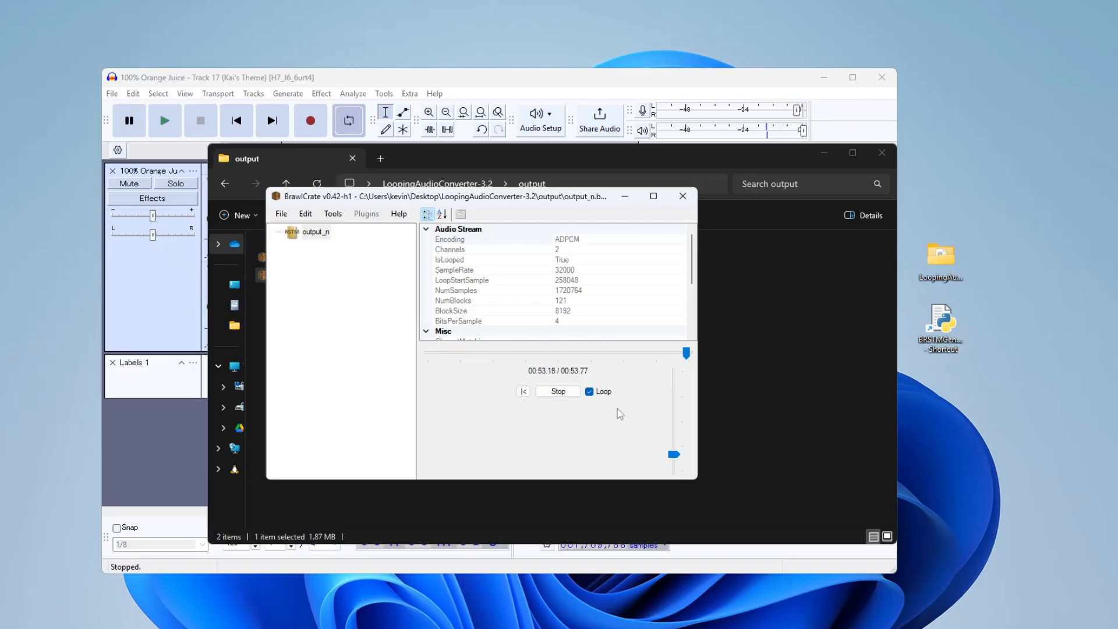
pyautogui.click(562, 395)
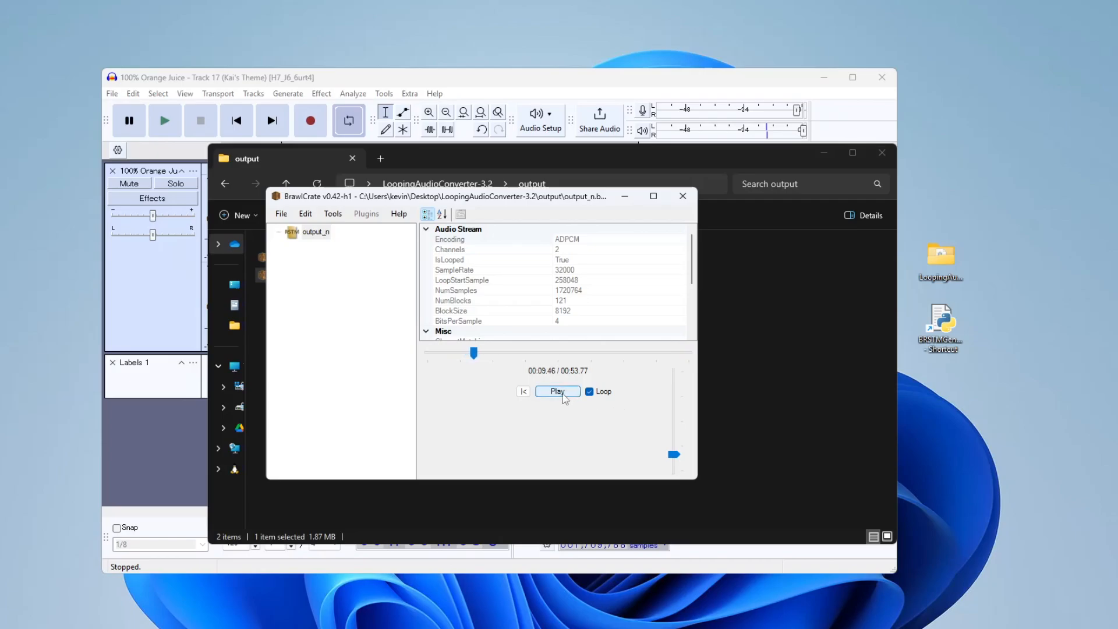
pyautogui.click(682, 196)
# Open output_f.brstm in BrawlCrate, play its beginning and loop point, close it, and return to Audacity.
pyautogui.doubleClick(420, 258)
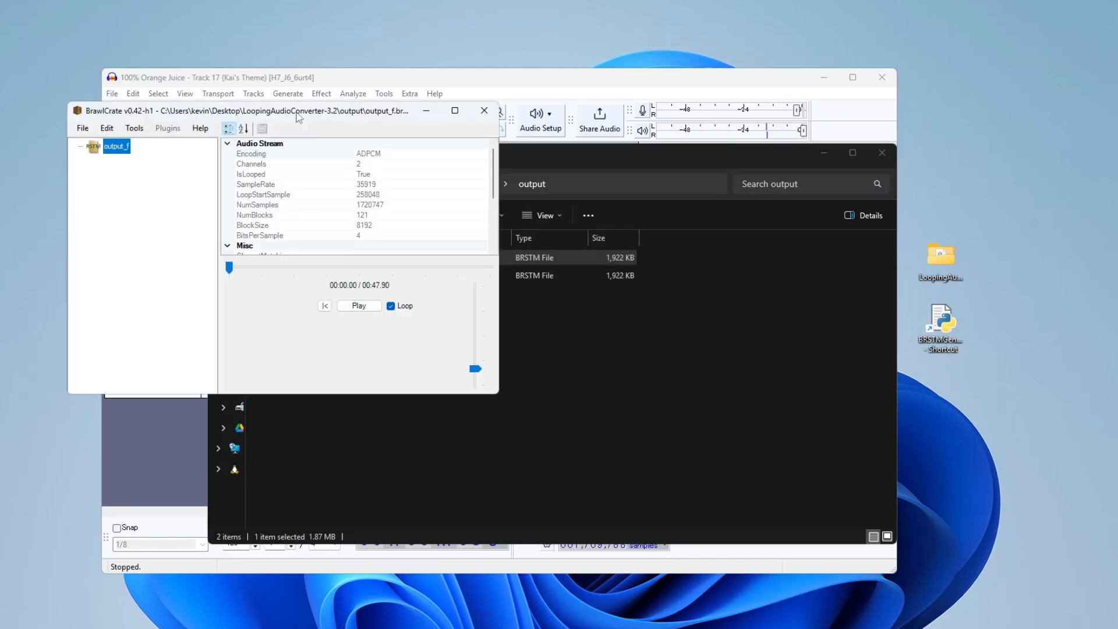
pyautogui.moveTo(298, 118); pyautogui.dragTo(517, 204)
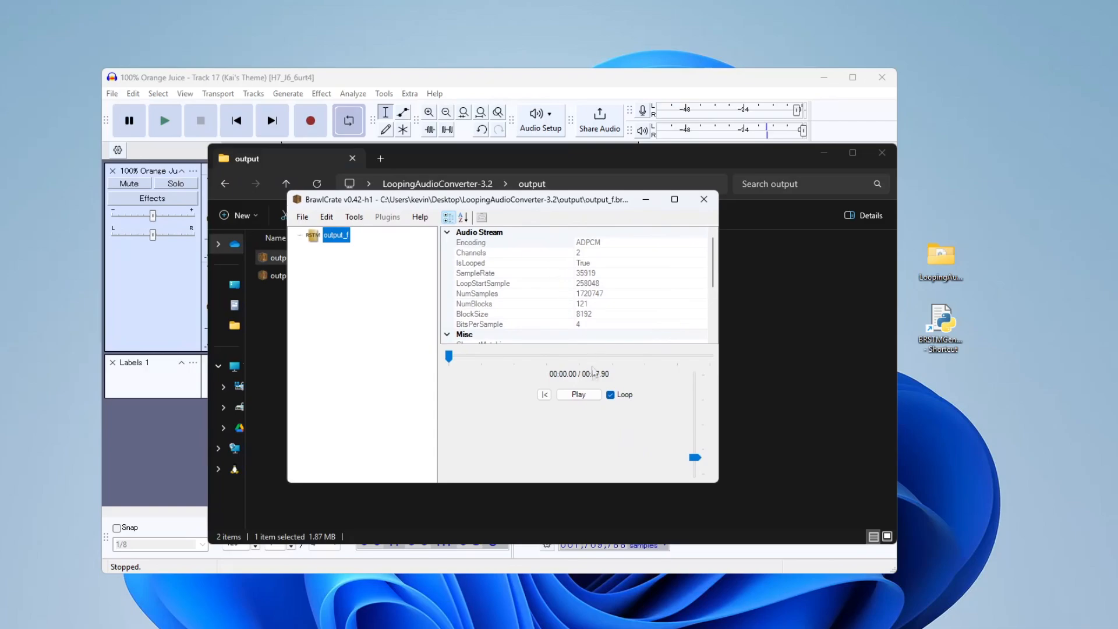
pyautogui.click(588, 396)
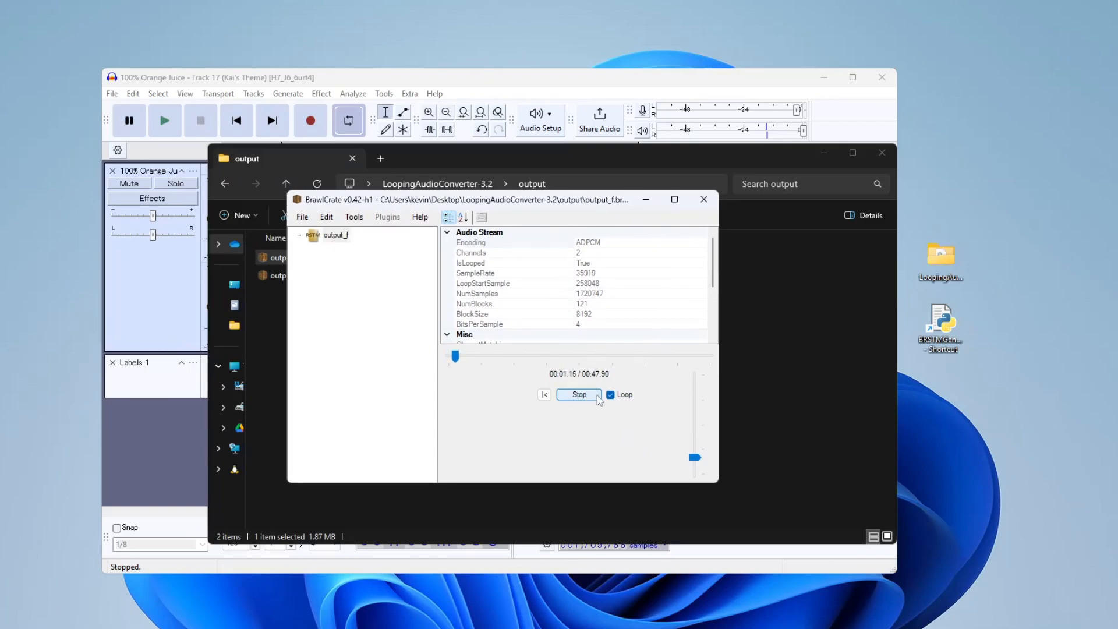
pyautogui.click(699, 355)
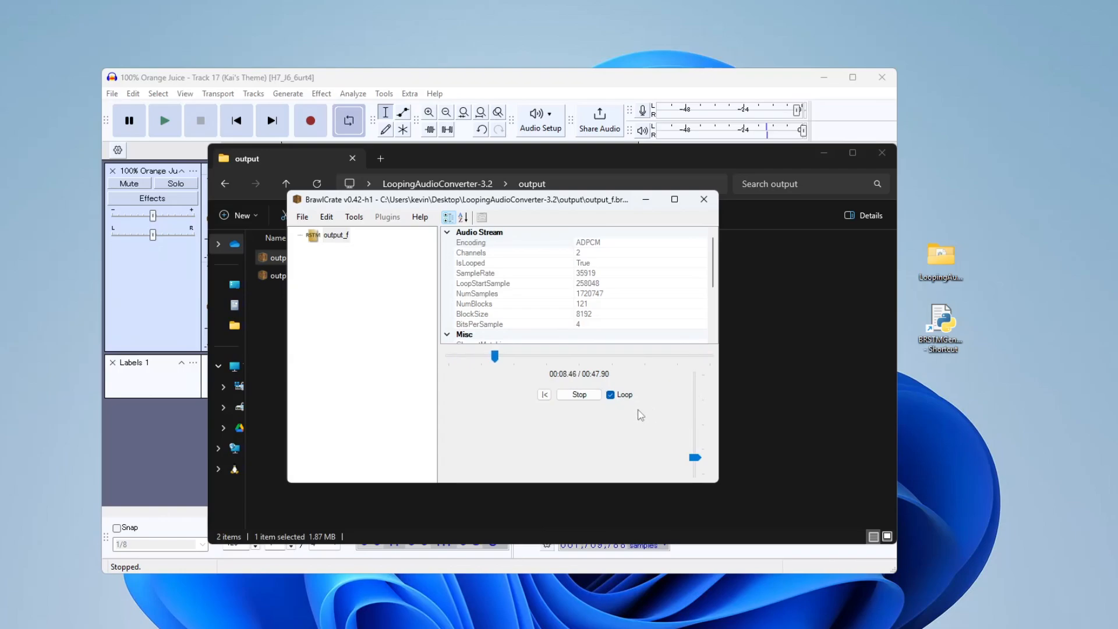
pyautogui.click(579, 394)
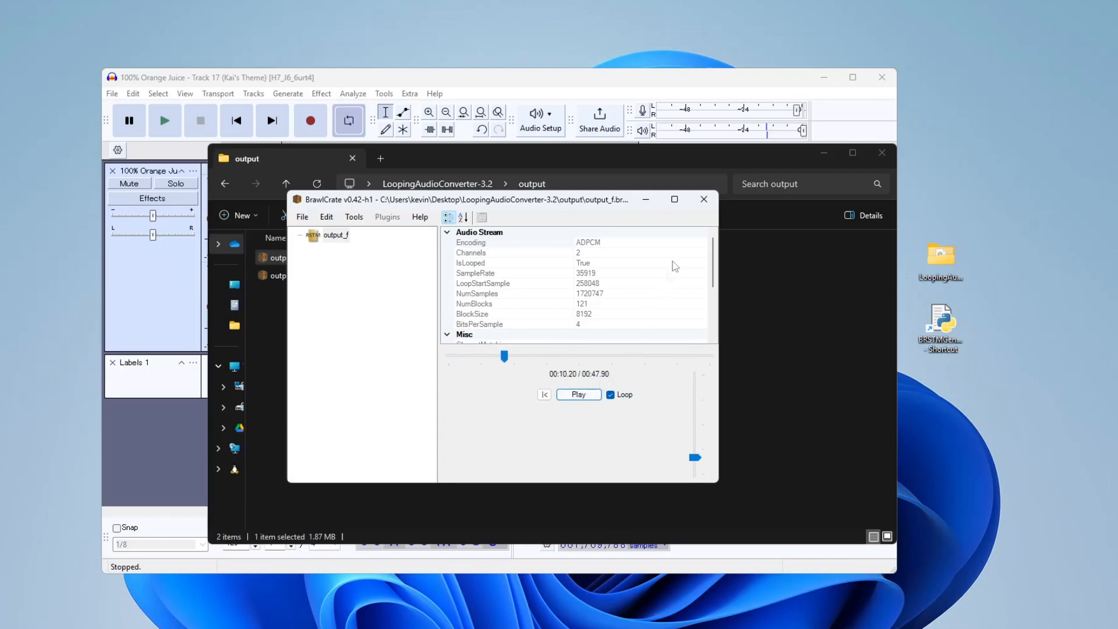
pyautogui.click(703, 199)
pyautogui.click(576, 324)
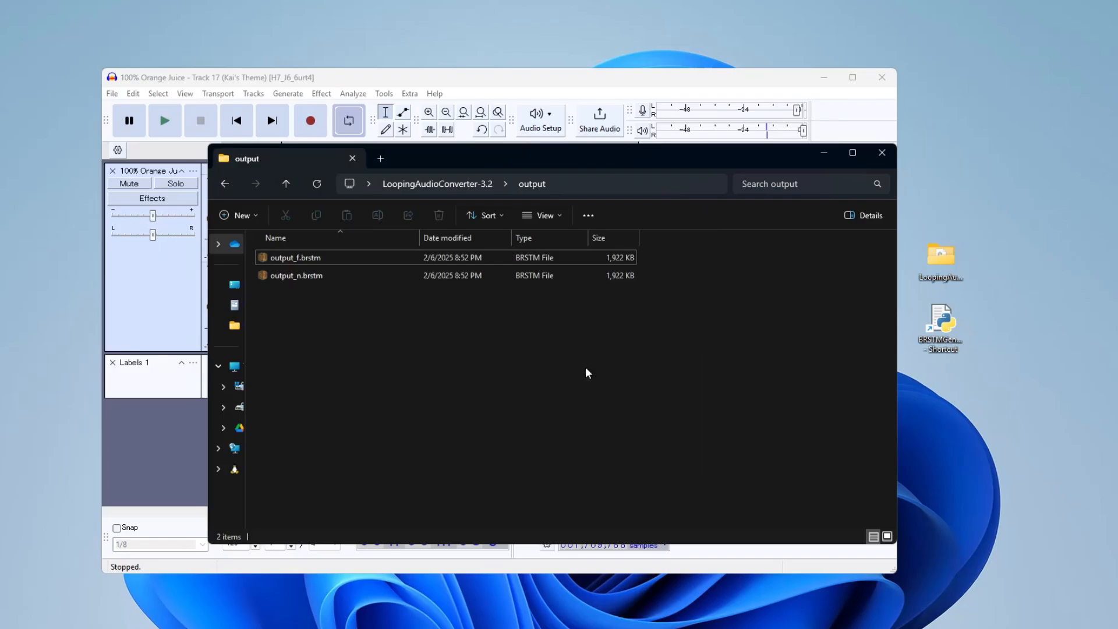
pyautogui.click(823, 153)
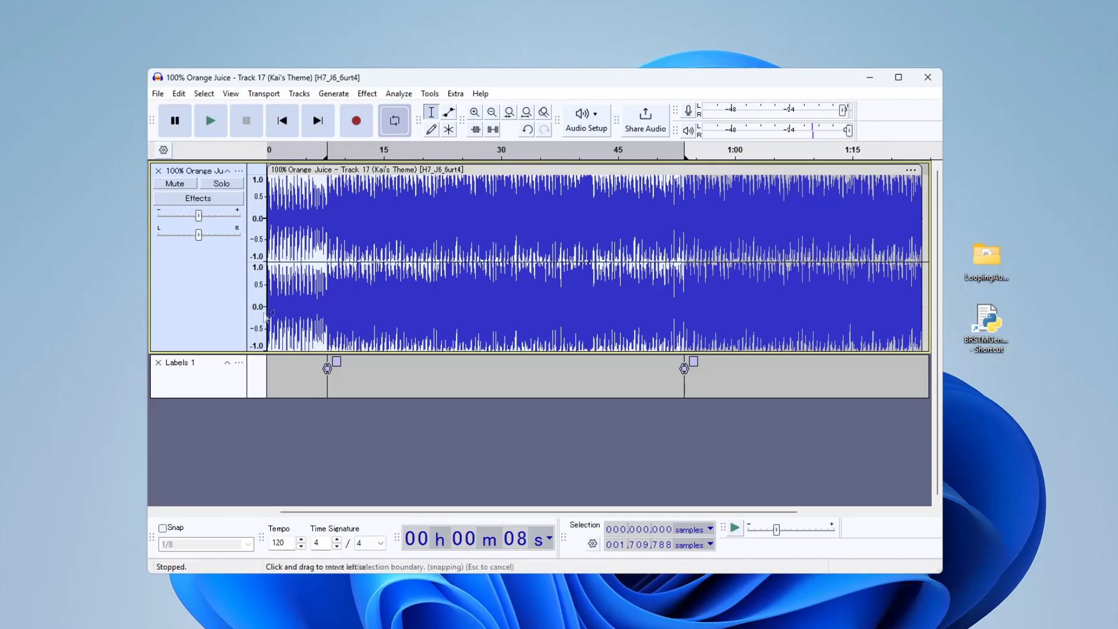
# Duplicate the entire 100% Orange Juice track, move the copy above the label track, and fit all tracks vertically.
pyautogui.click(218, 308)
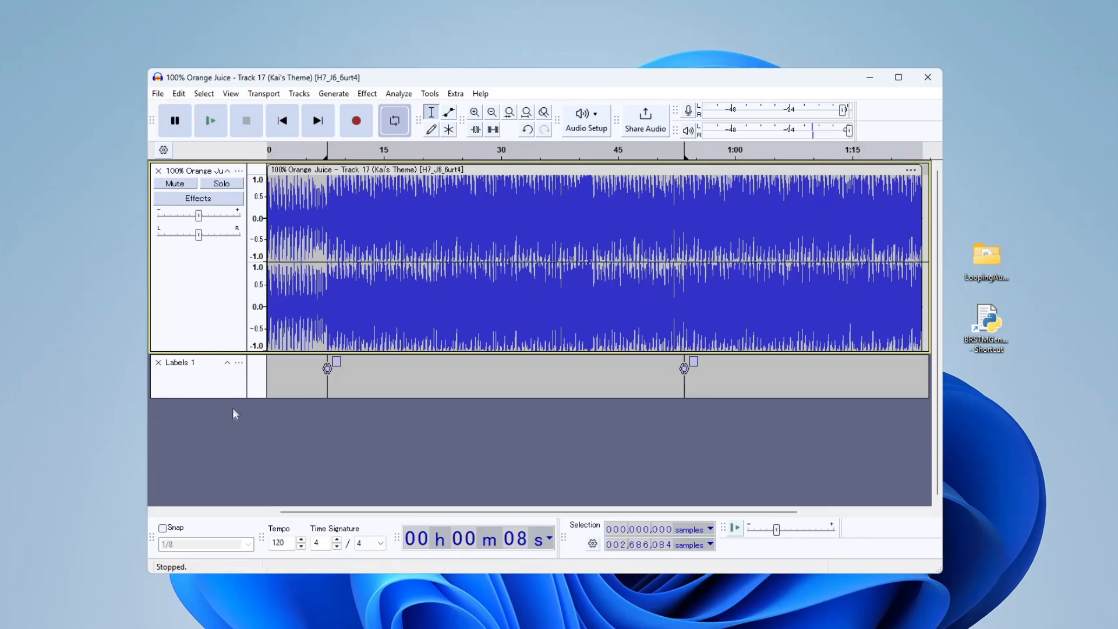
pyautogui.hotkey('ctrl', 'd')
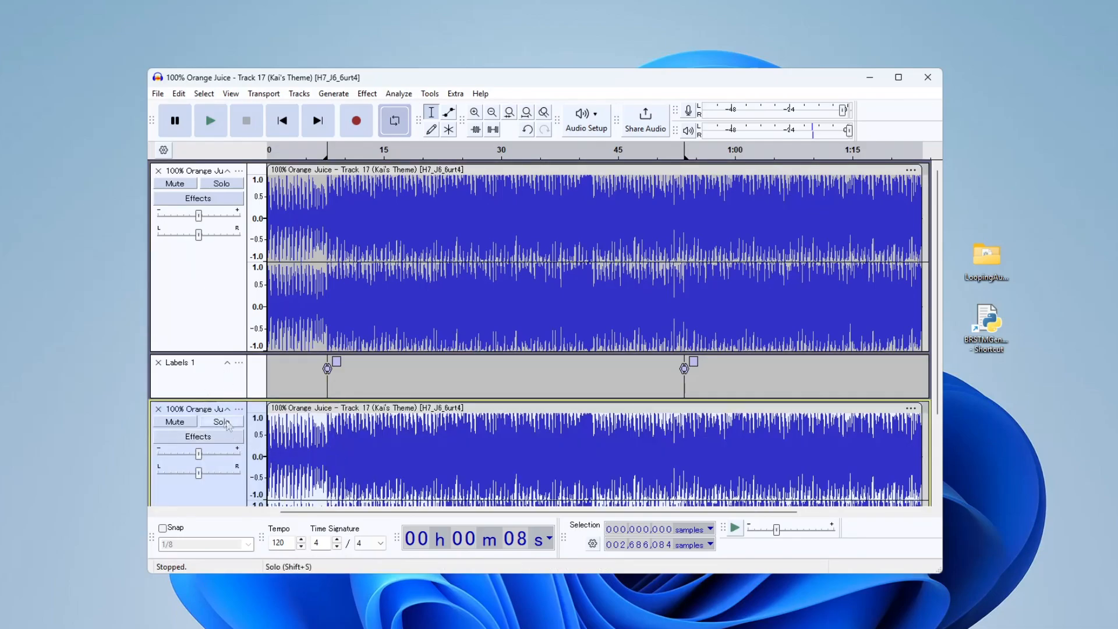
pyautogui.moveTo(203, 412); pyautogui.dragTo(206, 342)
pyautogui.hotkey('ctrl', 'shift', 'f')
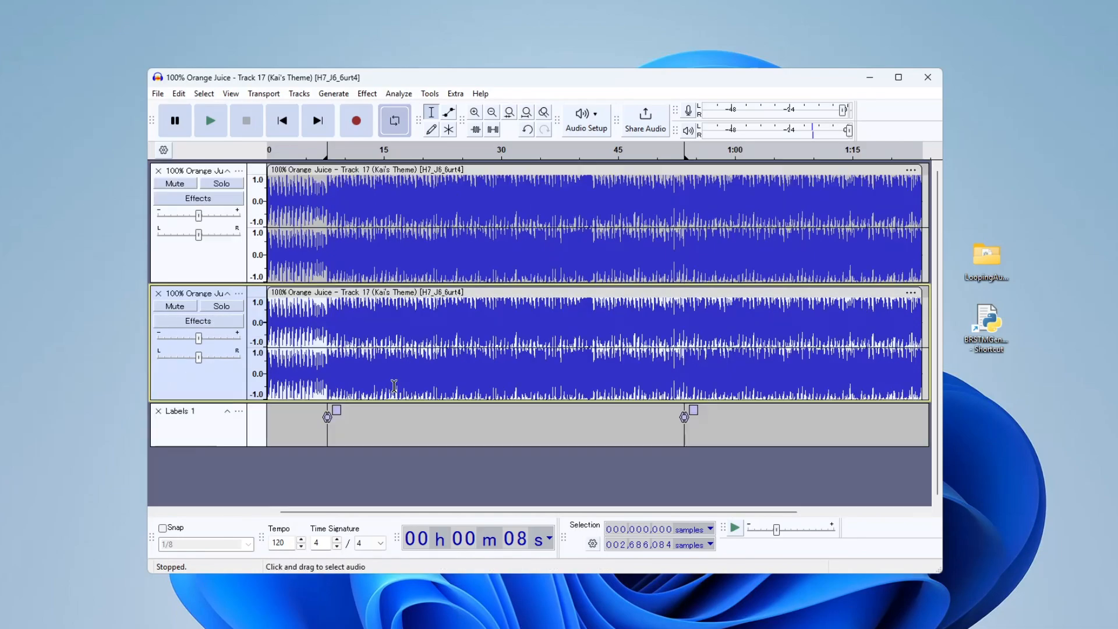
# Apply the Reverse effect to the entire duplicated audio track and return the cursor to the project start.
pyautogui.moveTo(229, 439)
pyautogui.mouseDown()
pyautogui.moveTo(218, 169)
pyautogui.moveTo(216, 456)
pyautogui.moveTo(219, 438)
pyautogui.mouseUp()
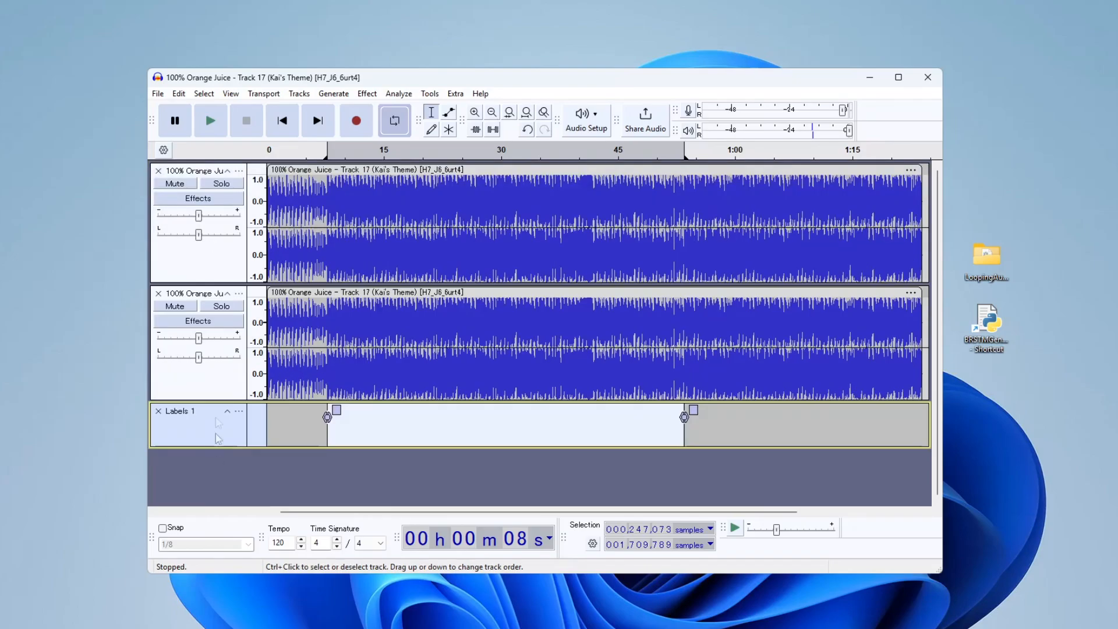
pyautogui.click(221, 268)
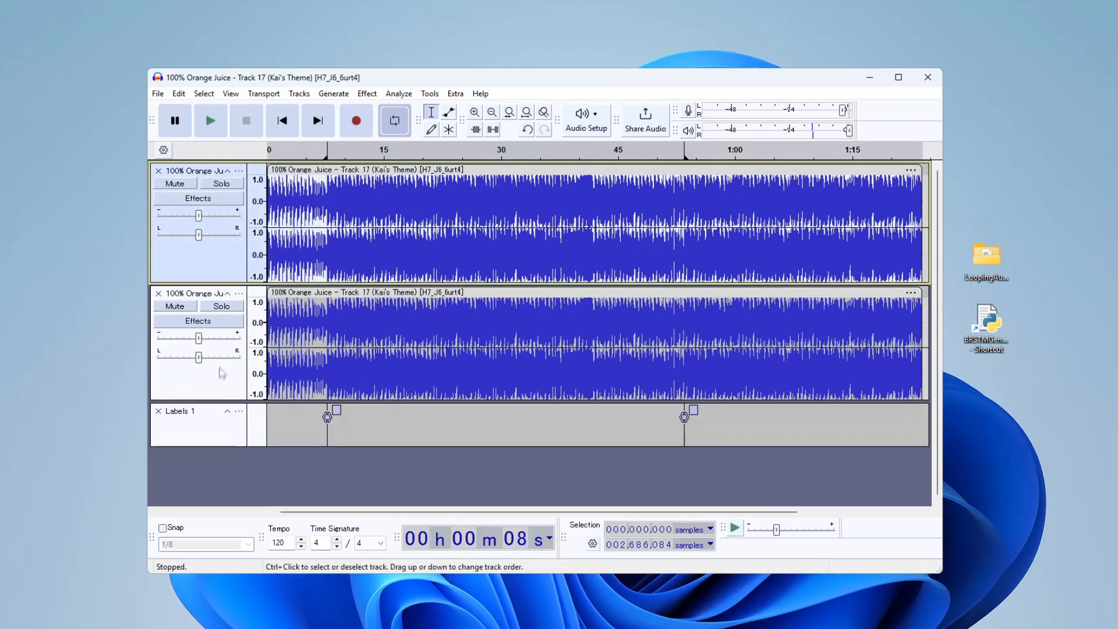
pyautogui.click(221, 379)
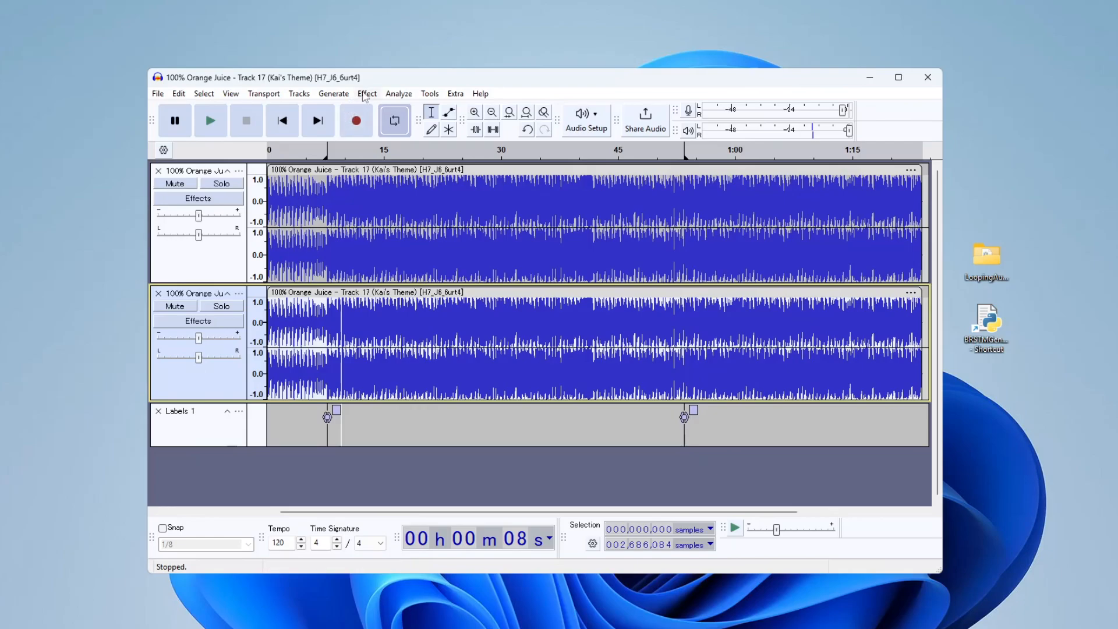
pyautogui.click(367, 94)
pyautogui.moveTo(443, 294)
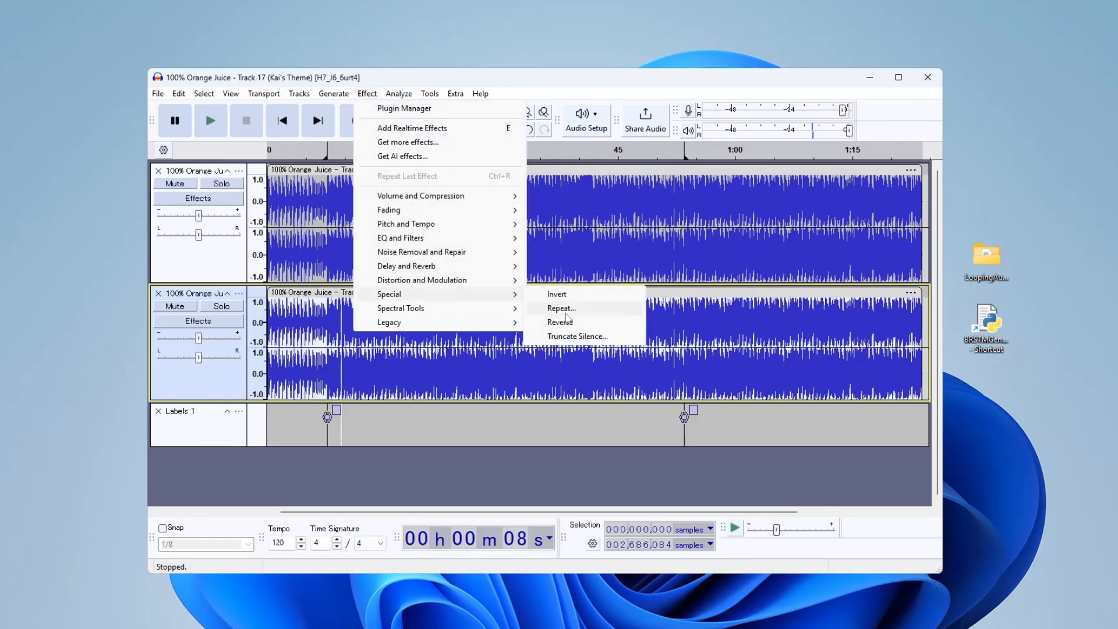
pyautogui.click(567, 322)
pyautogui.click(282, 121)
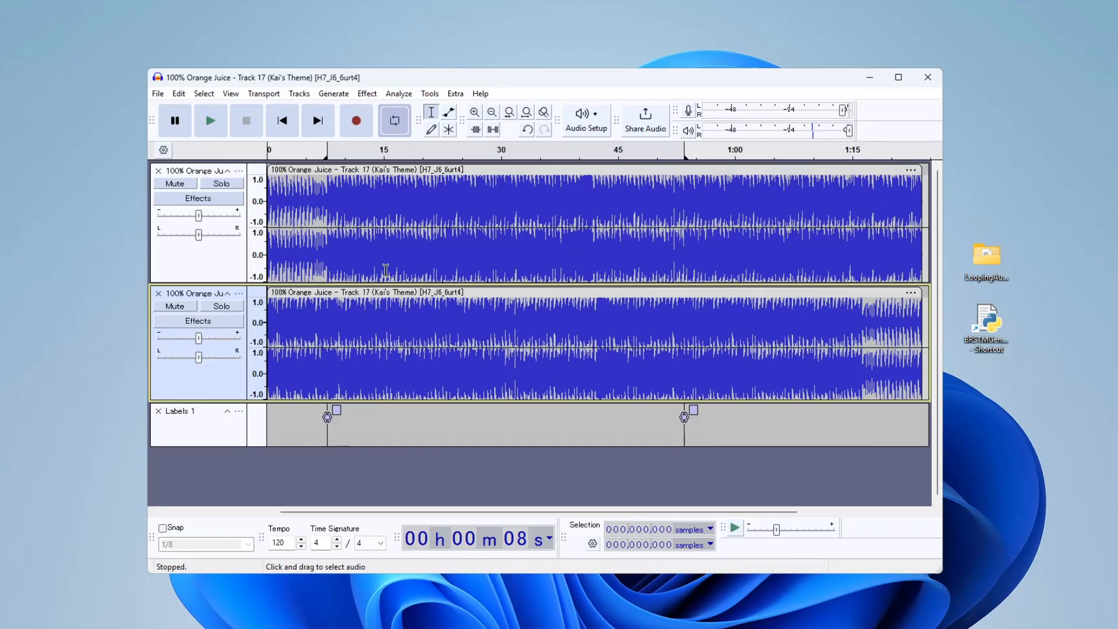
# Run the BRSTMGen.py desktop shortcut to generate the BRSTM files from the project with two audio tracks.
pyautogui.click(407, 275)
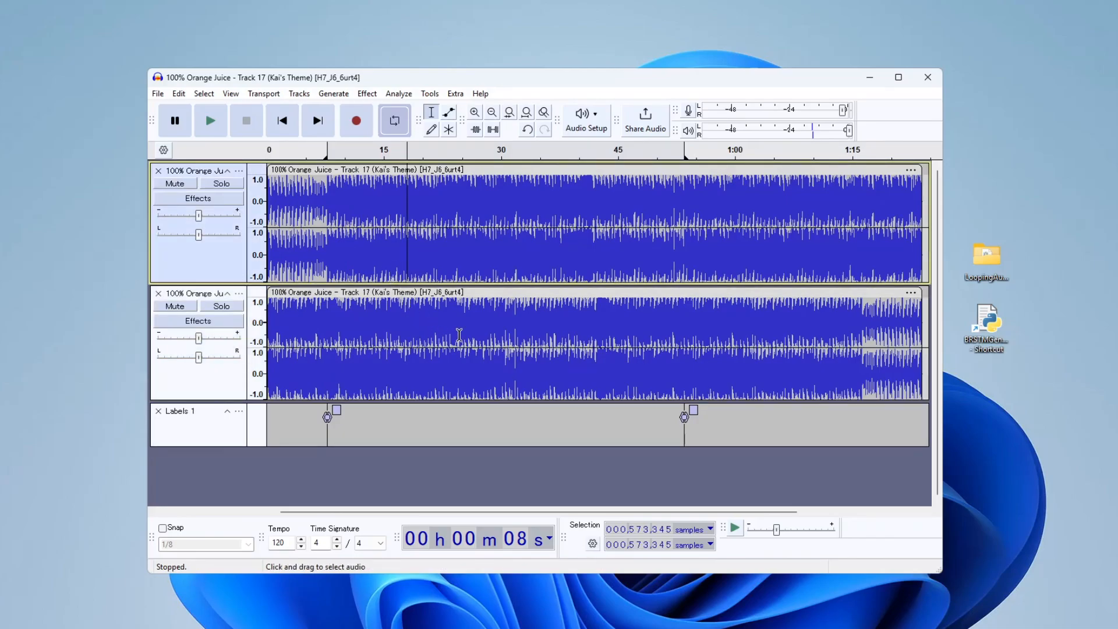
pyautogui.click(988, 330)
pyautogui.doubleClick(988, 330)
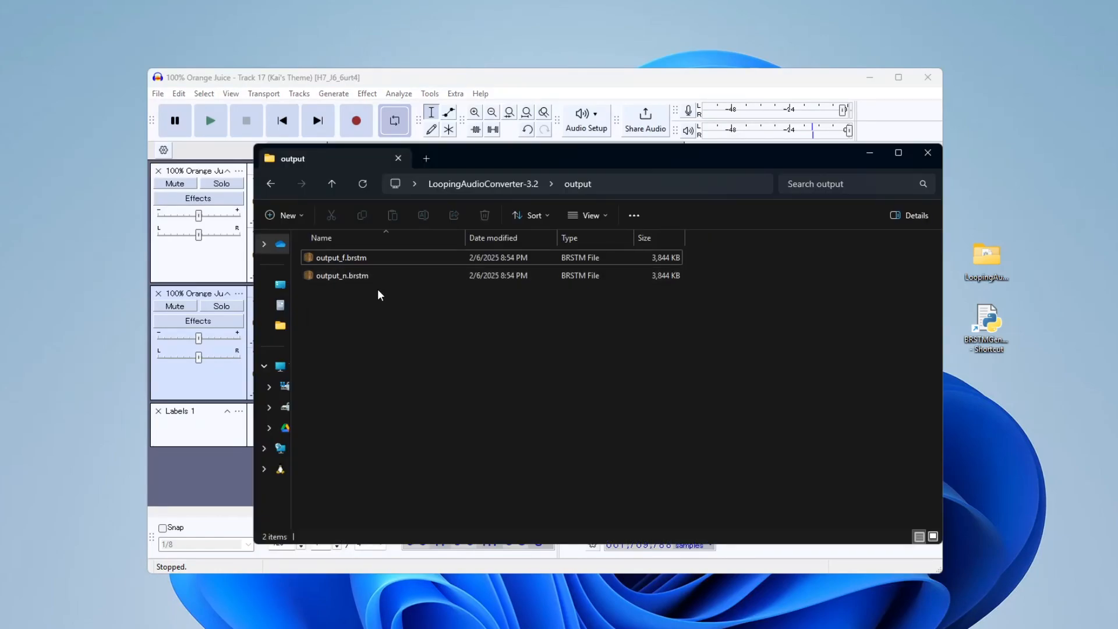
# Open output_n.brstm in BrawlCrate, play it while switching to Stream2 and back to Stream1, and close it.
pyautogui.moveTo(389, 303); pyautogui.dragTo(365, 296)
pyautogui.doubleClick(355, 278)
pyautogui.moveTo(262, 20); pyautogui.dragTo(538, 210)
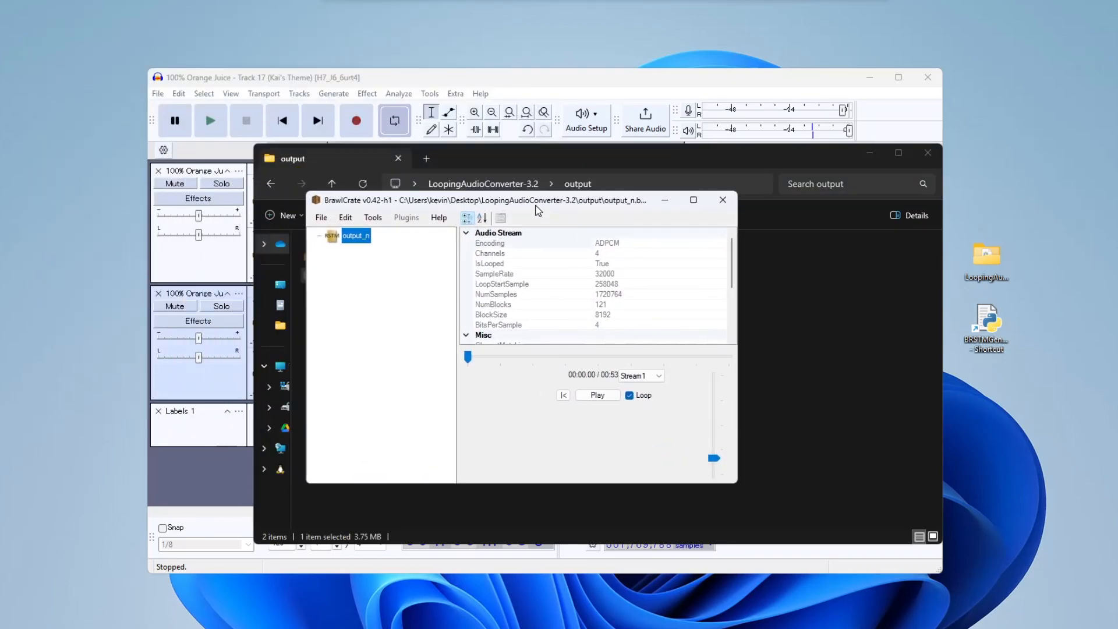
pyautogui.click(598, 397)
pyautogui.click(640, 376)
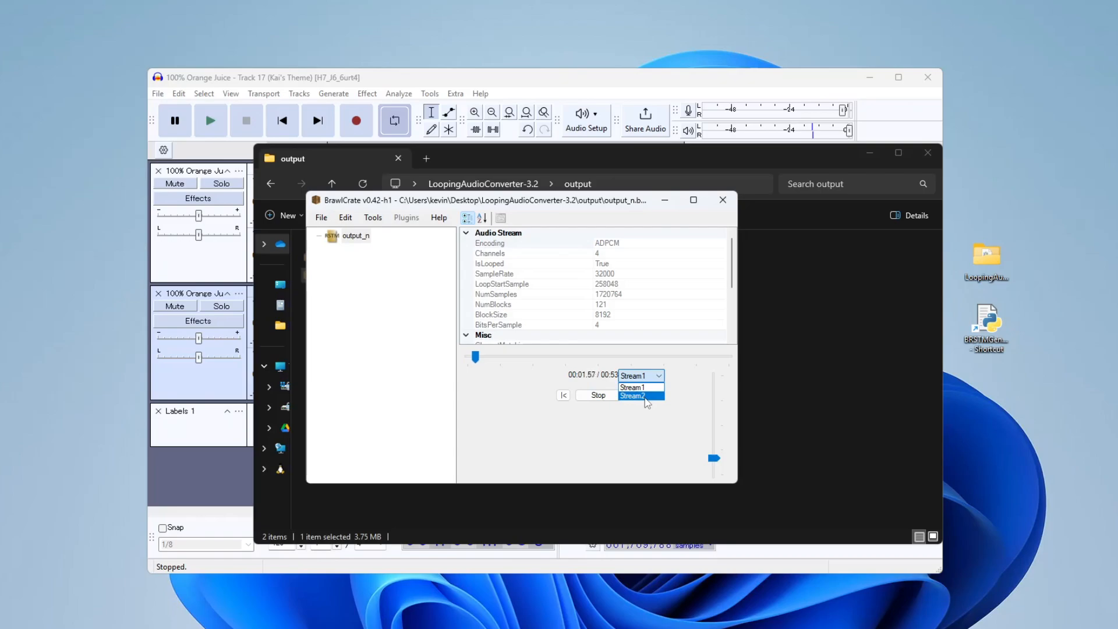
pyautogui.click(645, 397)
pyautogui.click(657, 375)
pyautogui.click(637, 388)
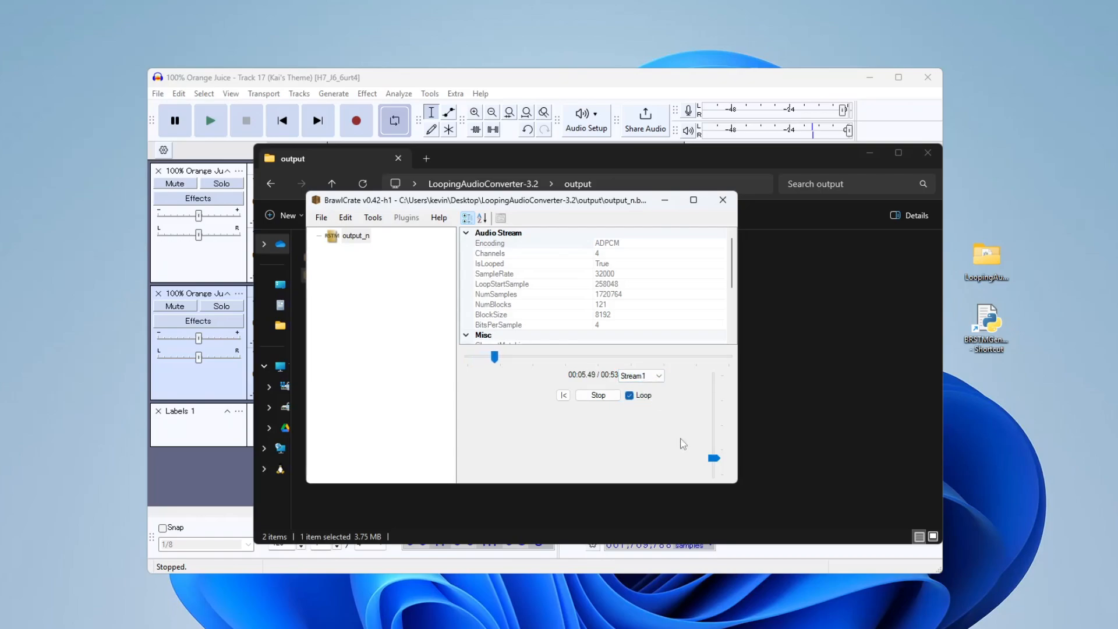
pyautogui.click(723, 201)
# Open output_f.brstm in BrawlCrate, play it while switching between Stream1 and Stream2, and return to Audacity.
pyautogui.doubleClick(374, 260)
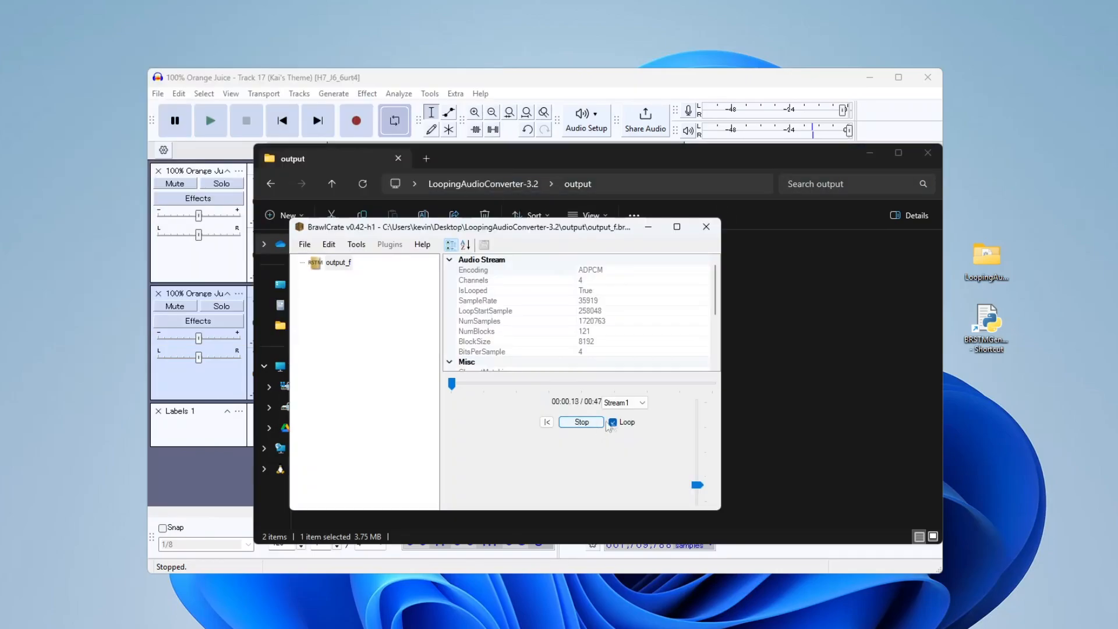
pyautogui.click(642, 405)
pyautogui.click(640, 423)
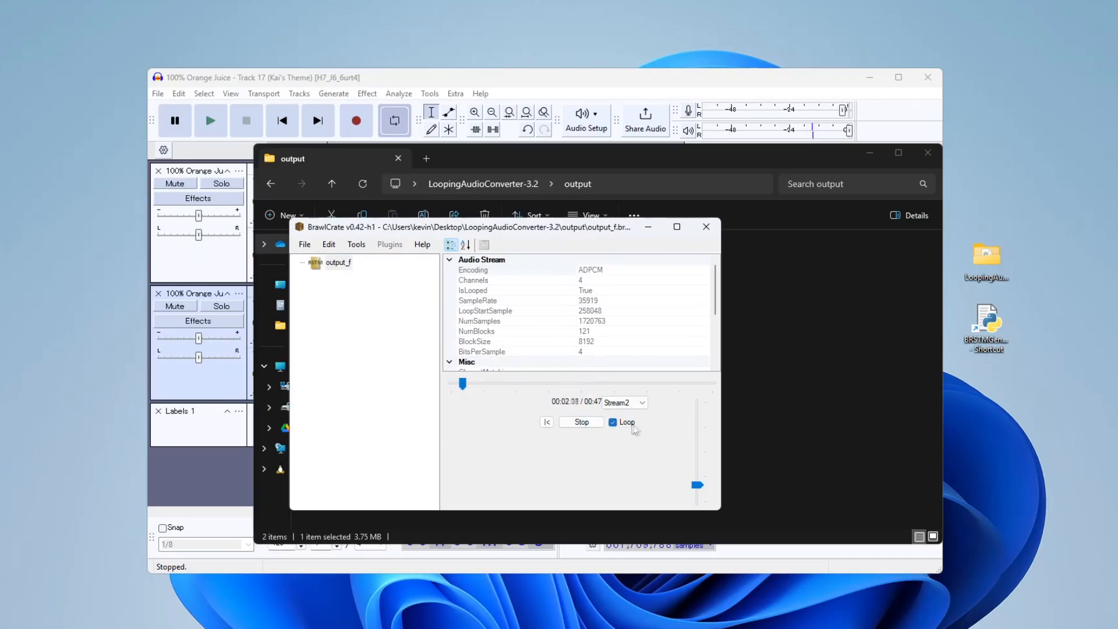
pyautogui.click(642, 403)
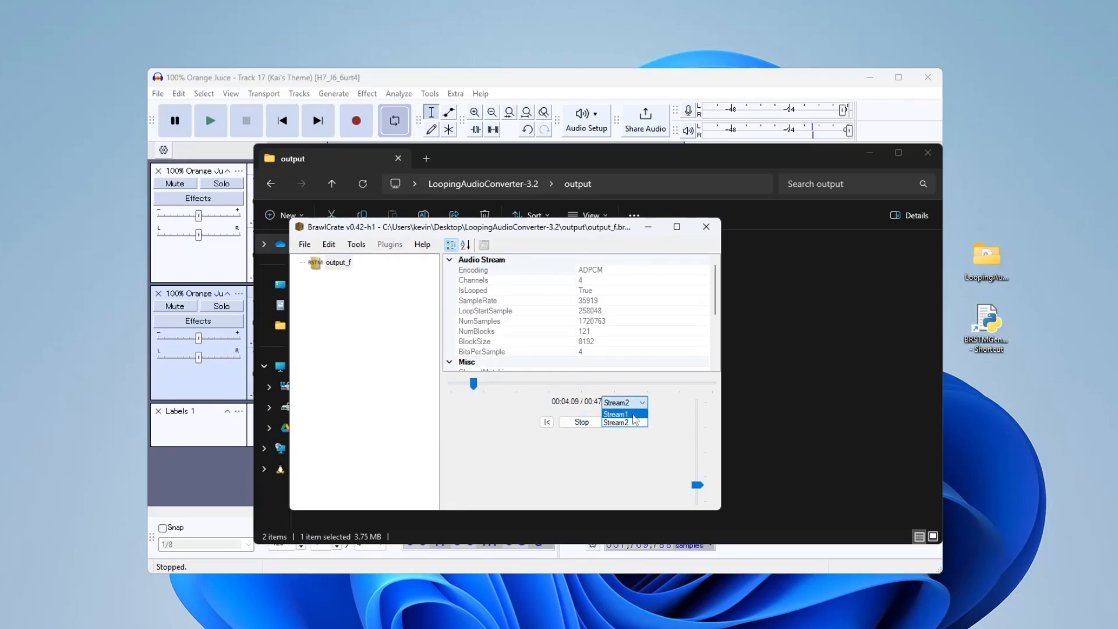
pyautogui.hotkey('alt', 'Tab')
pyautogui.click(525, 375)
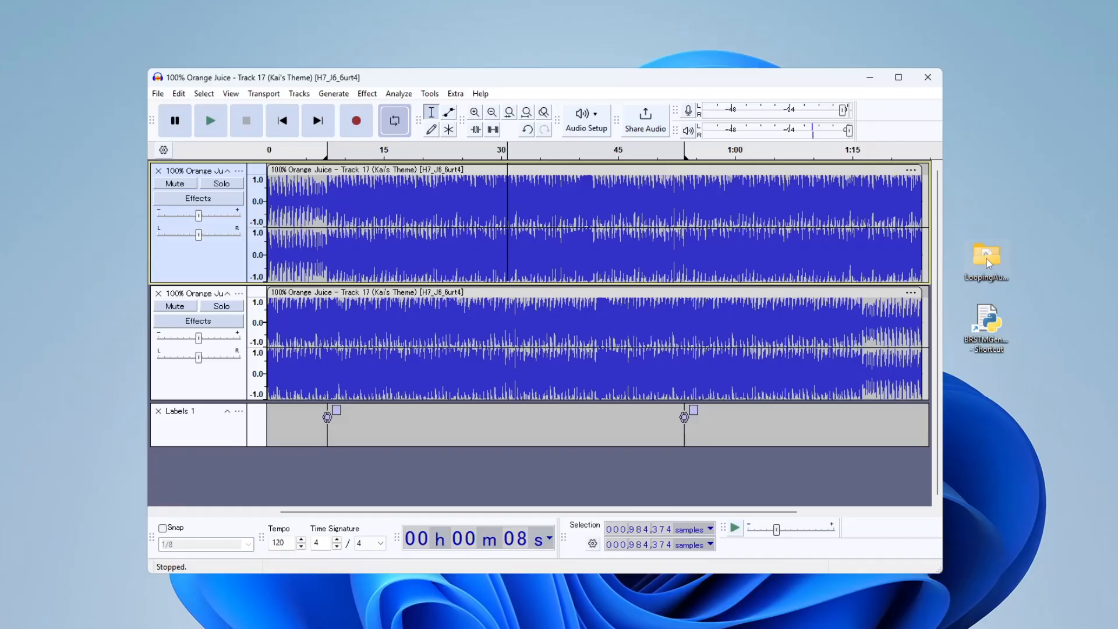
# Open the LoopingAudioConverter folder from the desktop and open BRSTMGen.py for editing in Notepad.
pyautogui.doubleClick(994, 263)
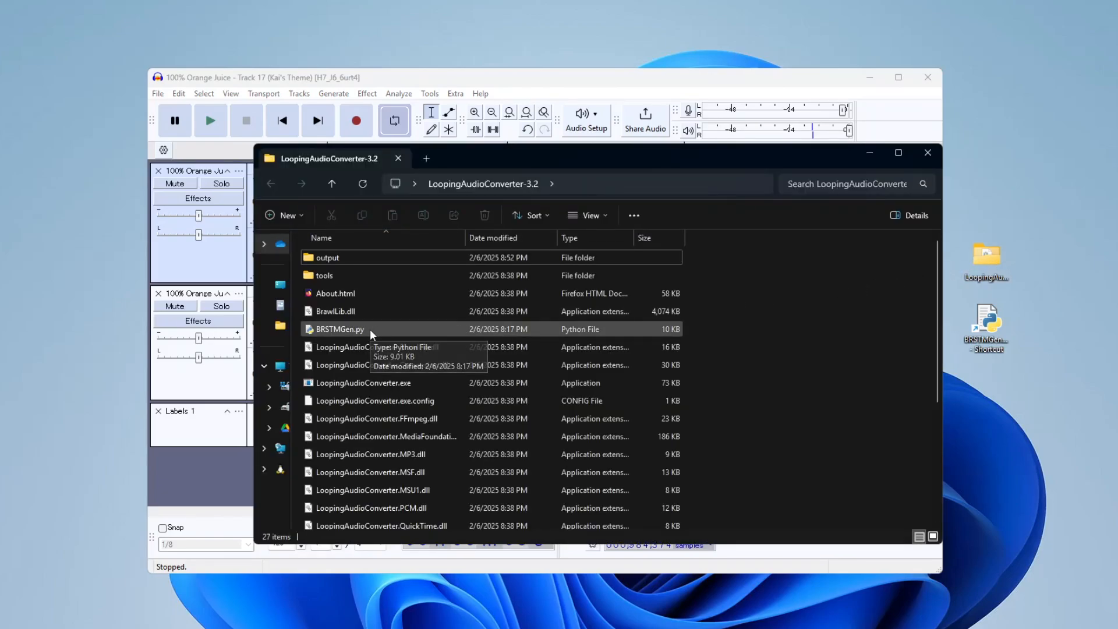
pyautogui.click(349, 332)
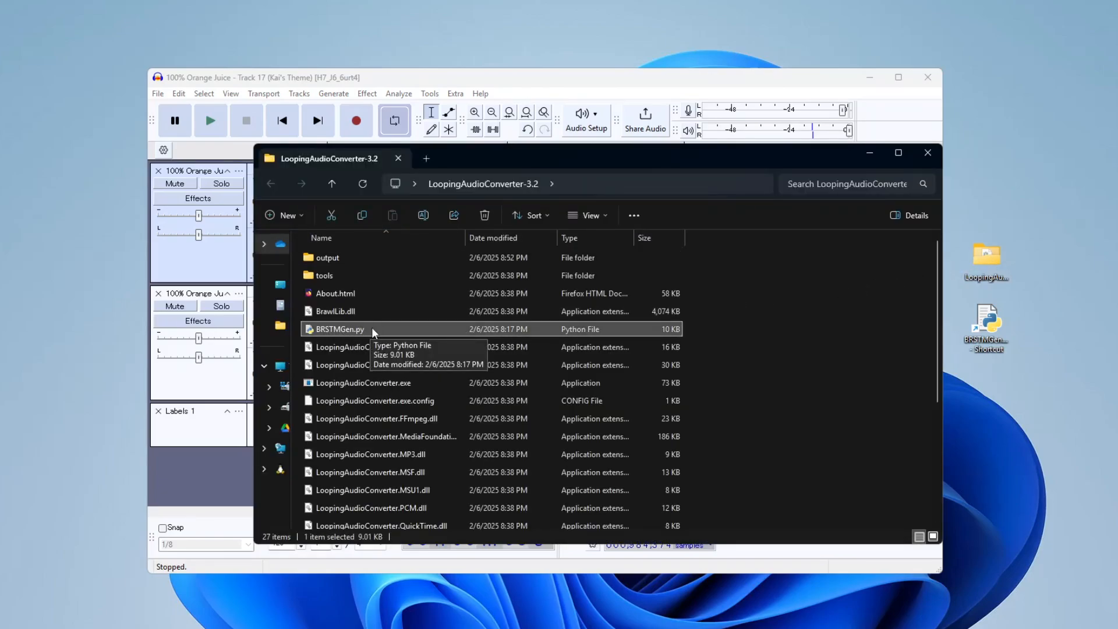
pyautogui.rightClick(373, 331)
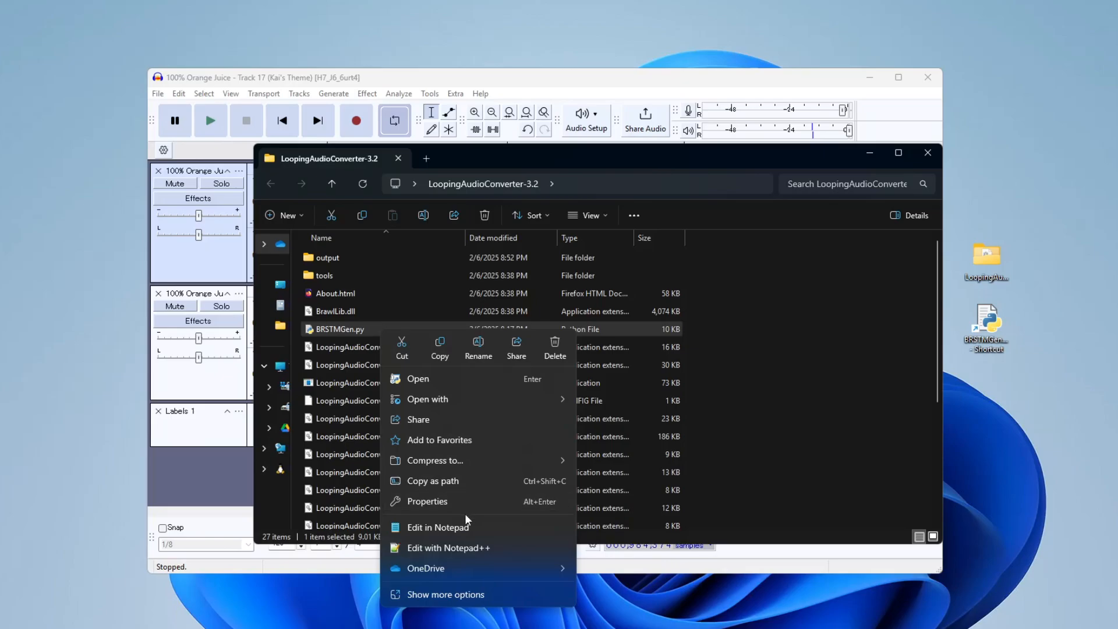
pyautogui.click(446, 529)
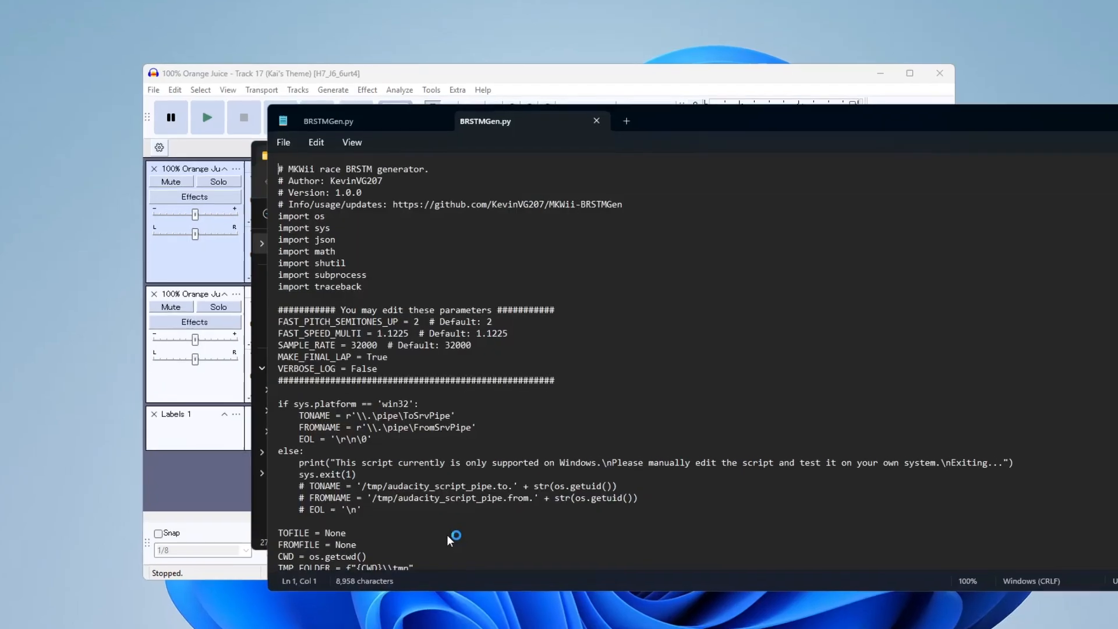
# In the script's editable parameters, set FAST_PITCH_SEMITONES_UP to 1 and FAST_SPEED_MULTI to 1.2.
pyautogui.moveTo(326, 324); pyautogui.dragTo(534, 333)
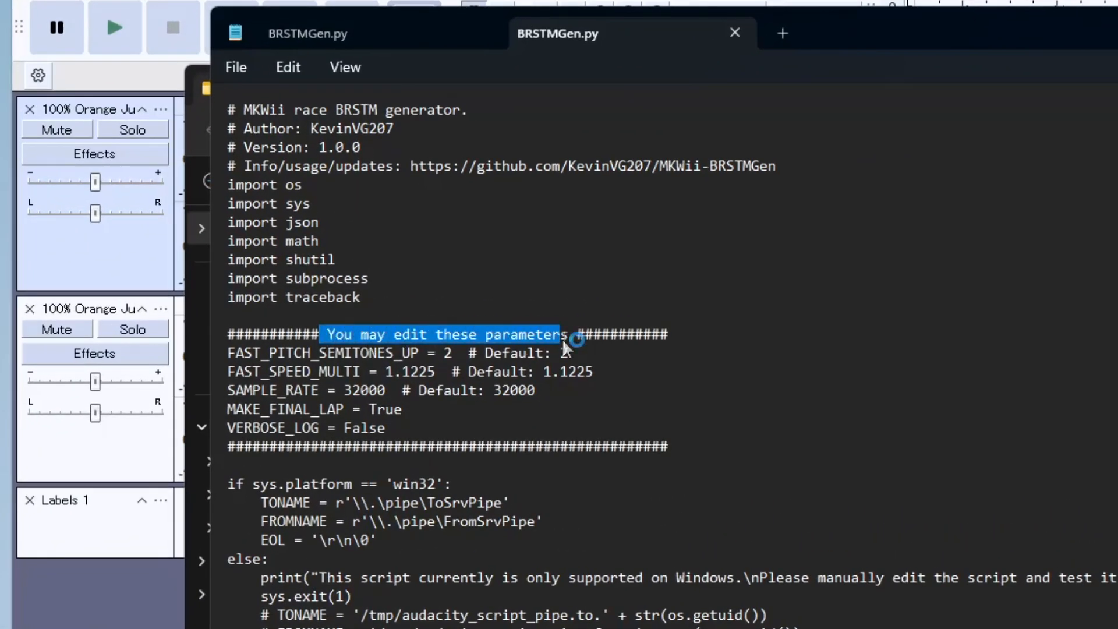
pyautogui.moveTo(407, 428); pyautogui.dragTo(233, 351)
pyautogui.click(447, 353)
pyautogui.doubleClick(447, 353)
pyautogui.write('1')
pyautogui.moveTo(386, 371); pyautogui.dragTo(435, 372)
pyautogui.write('1.2')
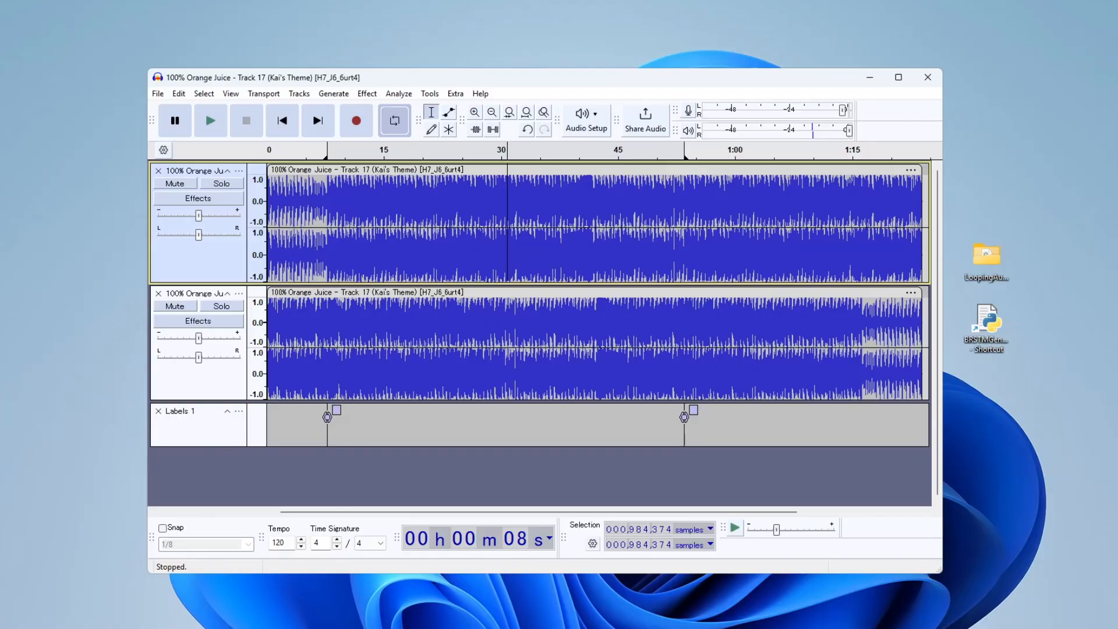
# Delete the reversed duplicate audio track from the Audacity project, keeping the original track and the label track.
pyautogui.click(521, 333)
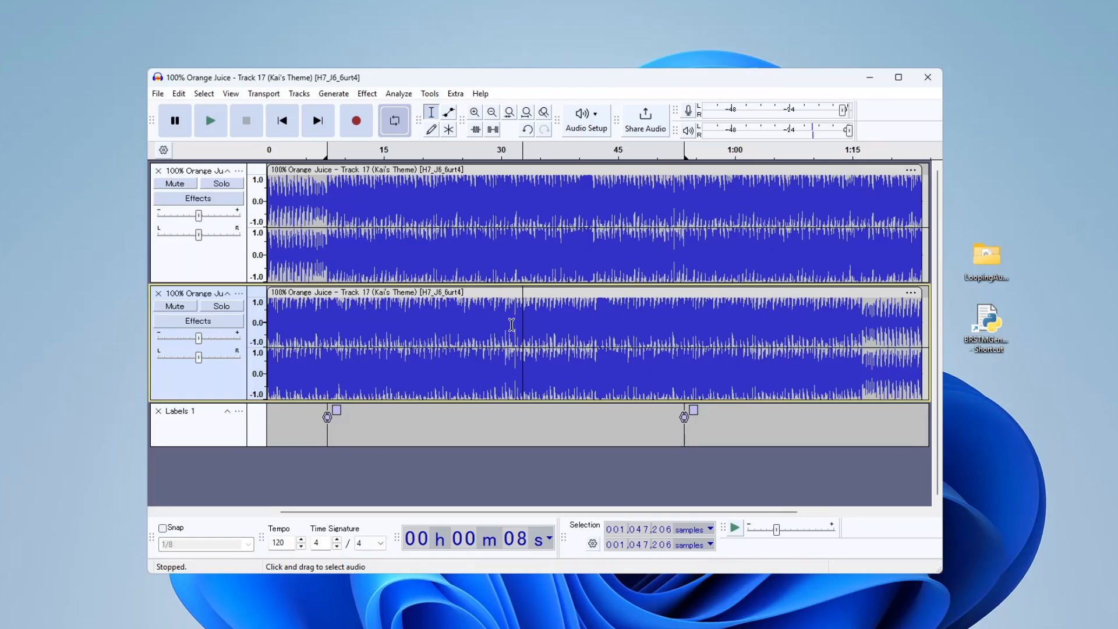
pyautogui.click(457, 327)
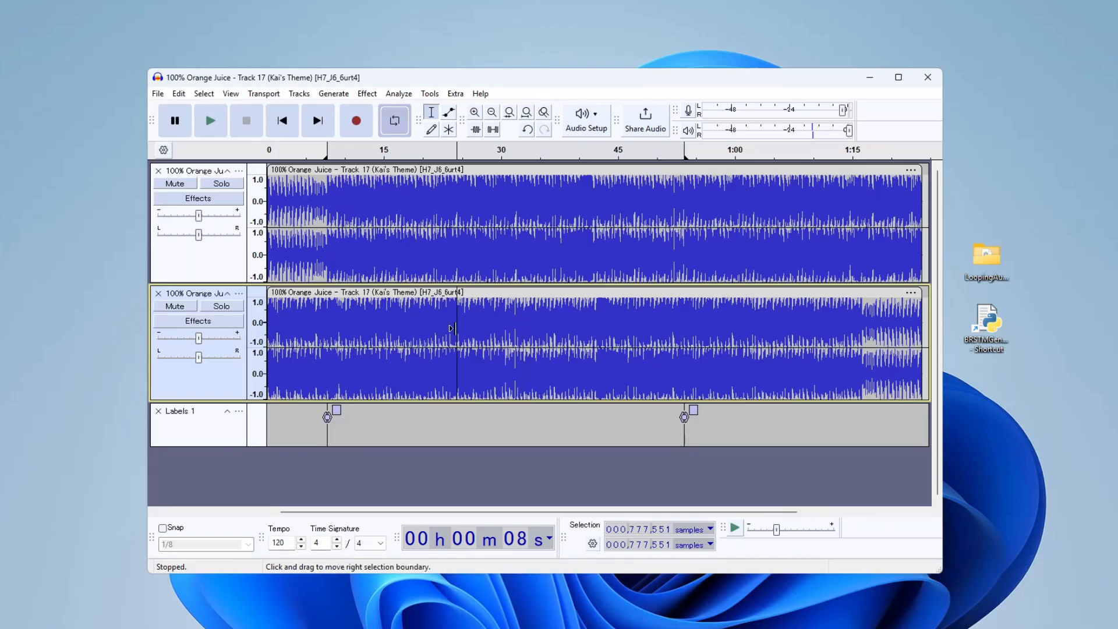
pyautogui.click(441, 329)
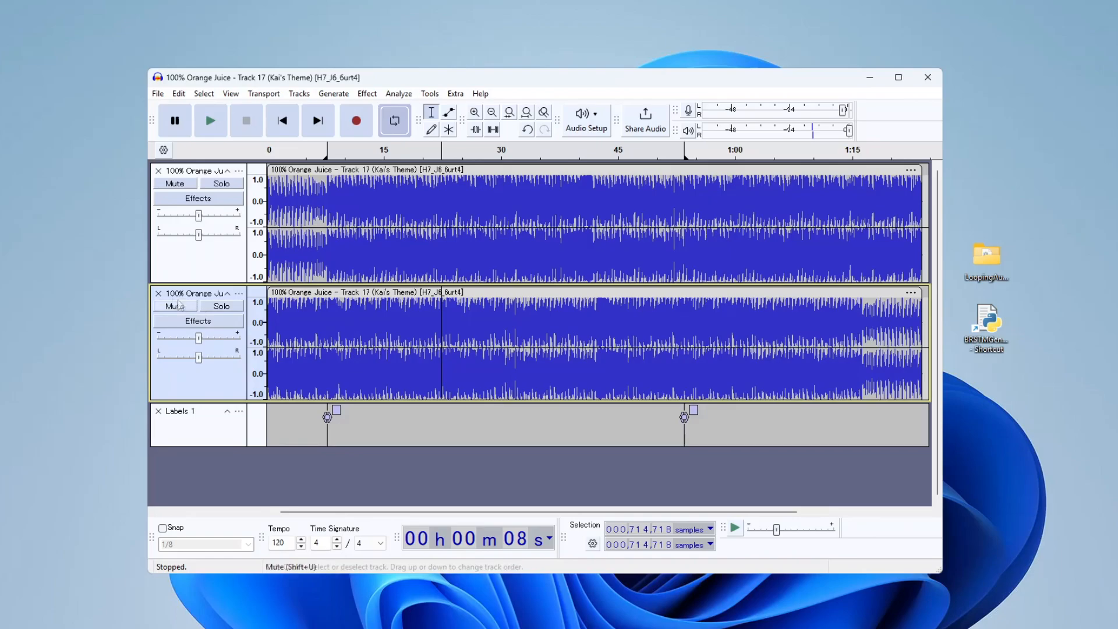
pyautogui.click(158, 294)
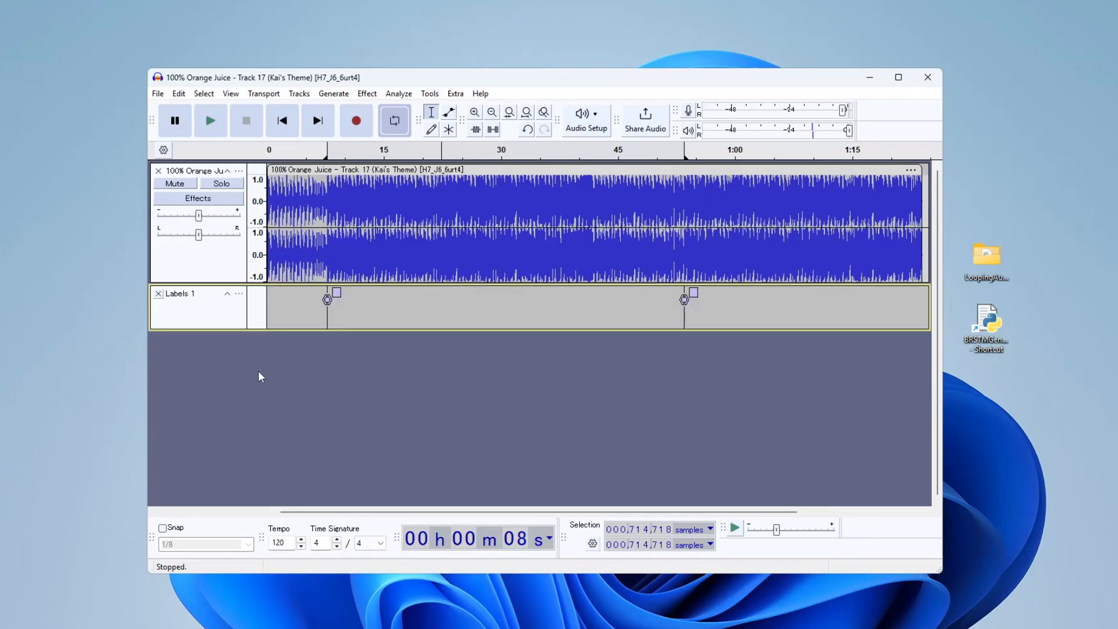